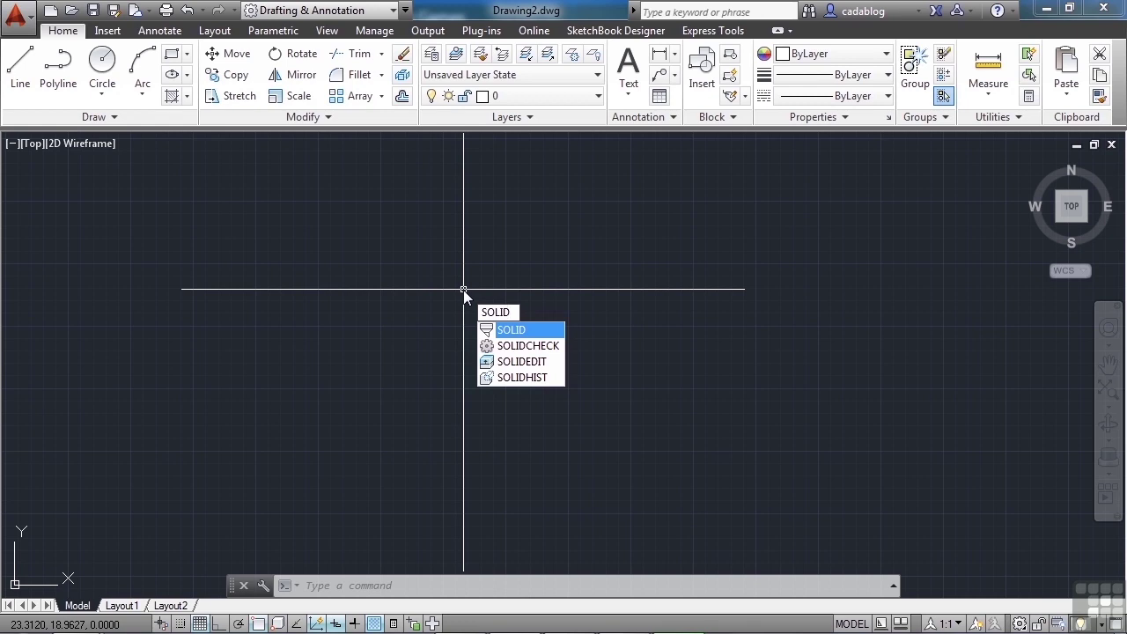
Start the SOLID command and set four corners to form the first filled quadrilateral
key("Return")
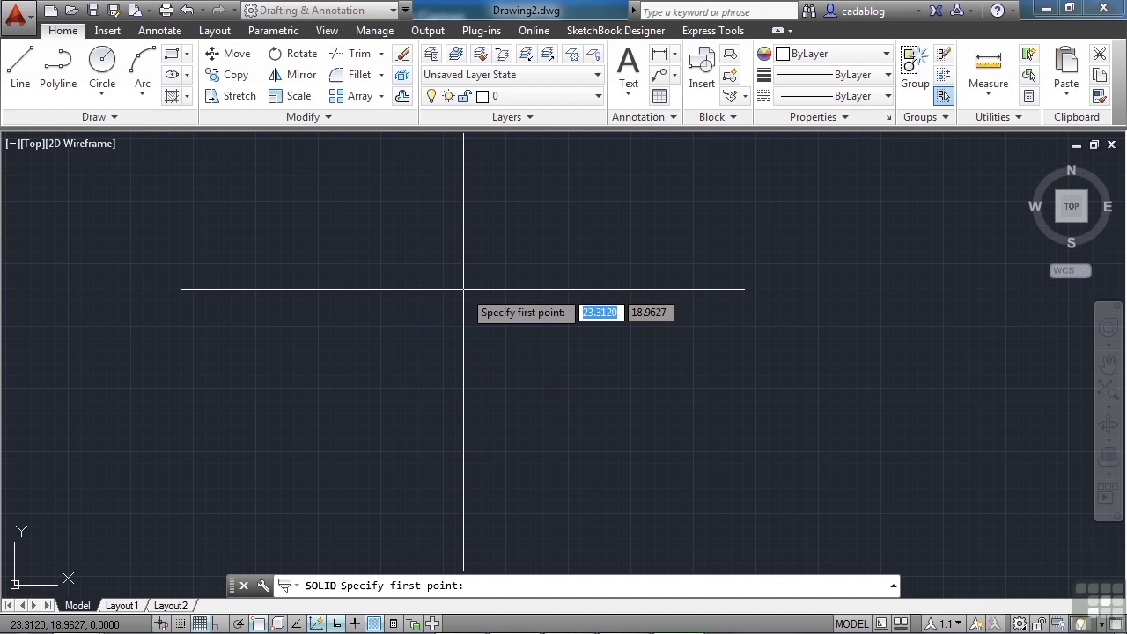
left_click(332, 403)
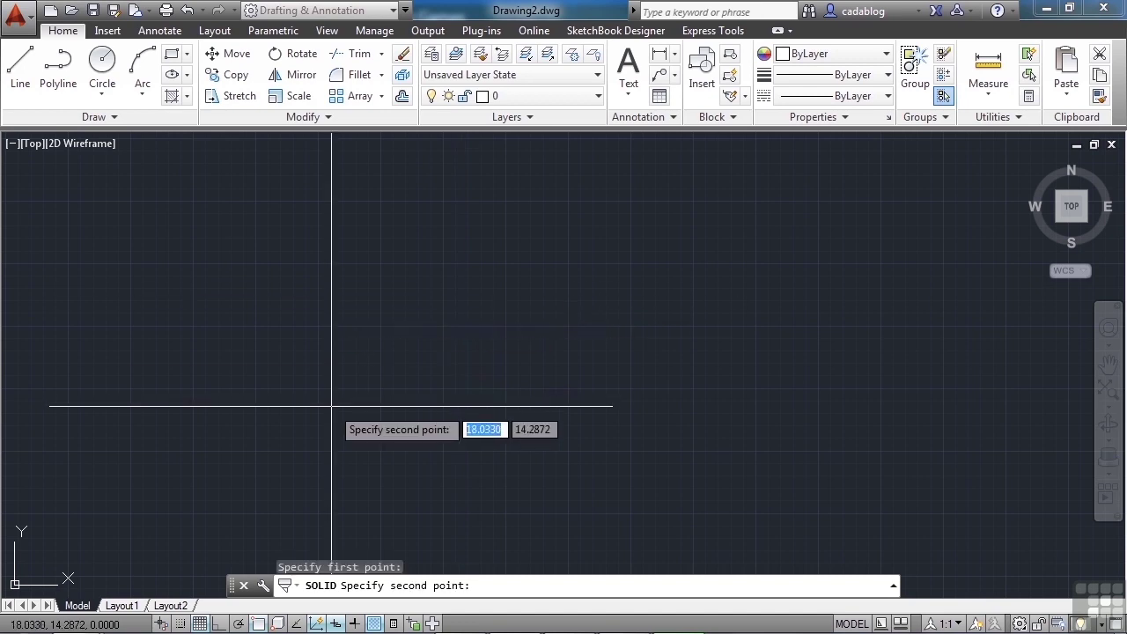
left_click(368, 283)
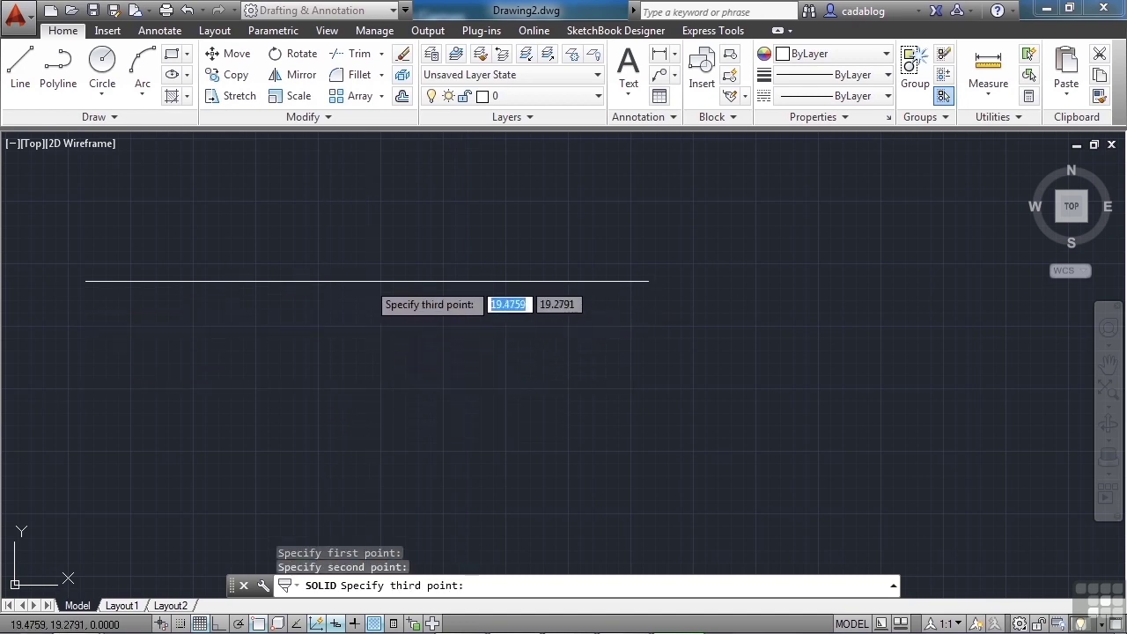
left_click(458, 410)
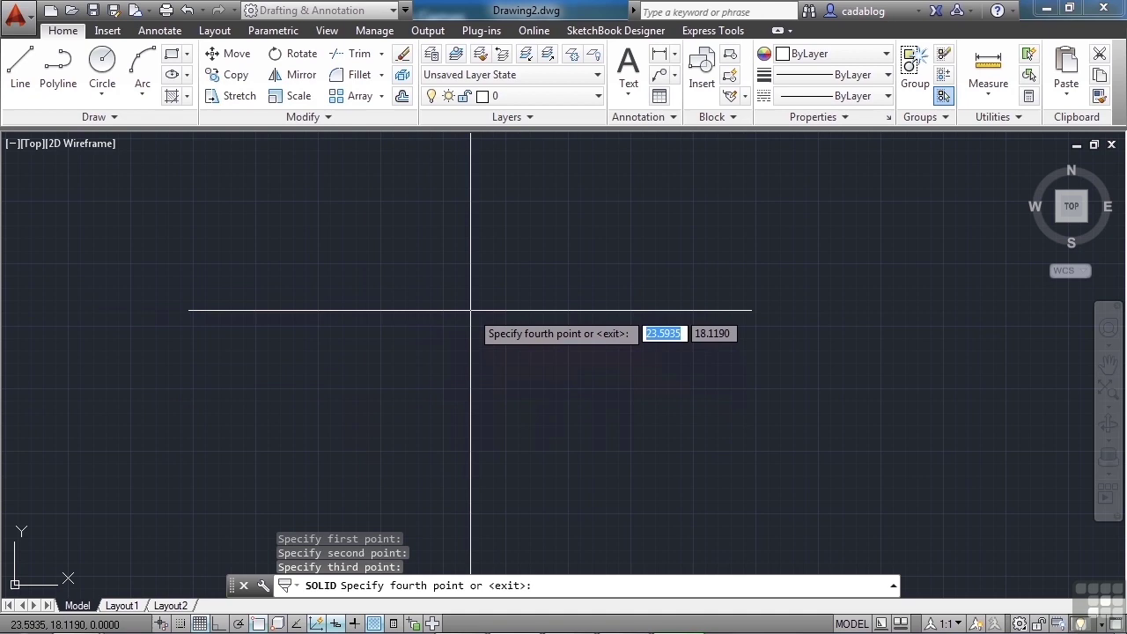
left_click(481, 283)
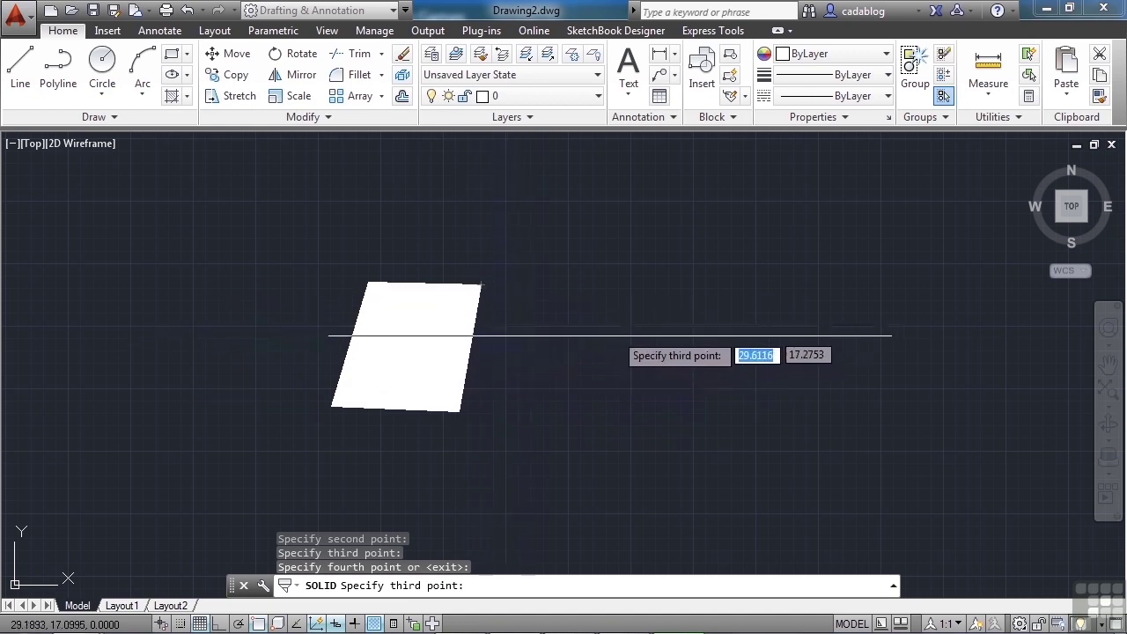
Extend the solid with further point pairs so it bends up and right into a hook
scroll(441, 360, "down", 2)
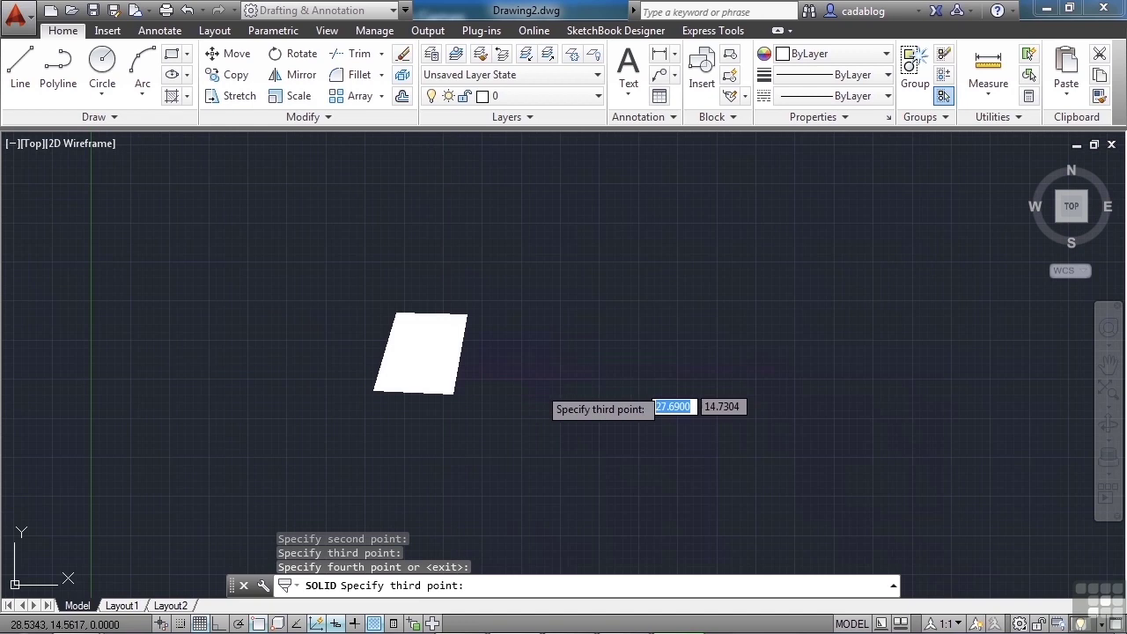
left_click(528, 375)
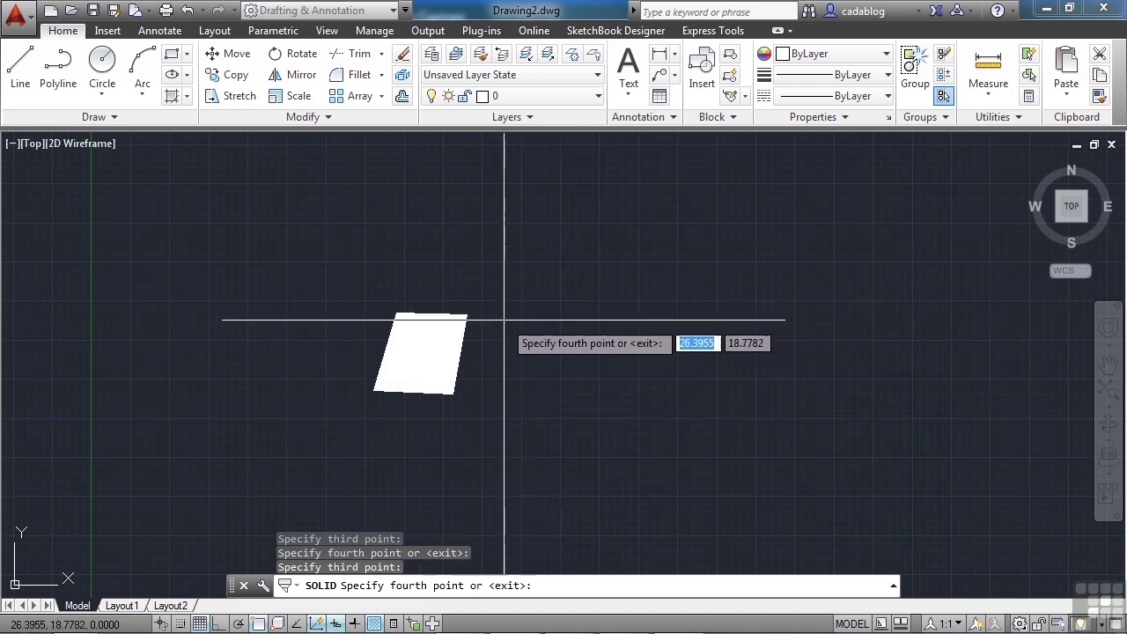
left_click(506, 308)
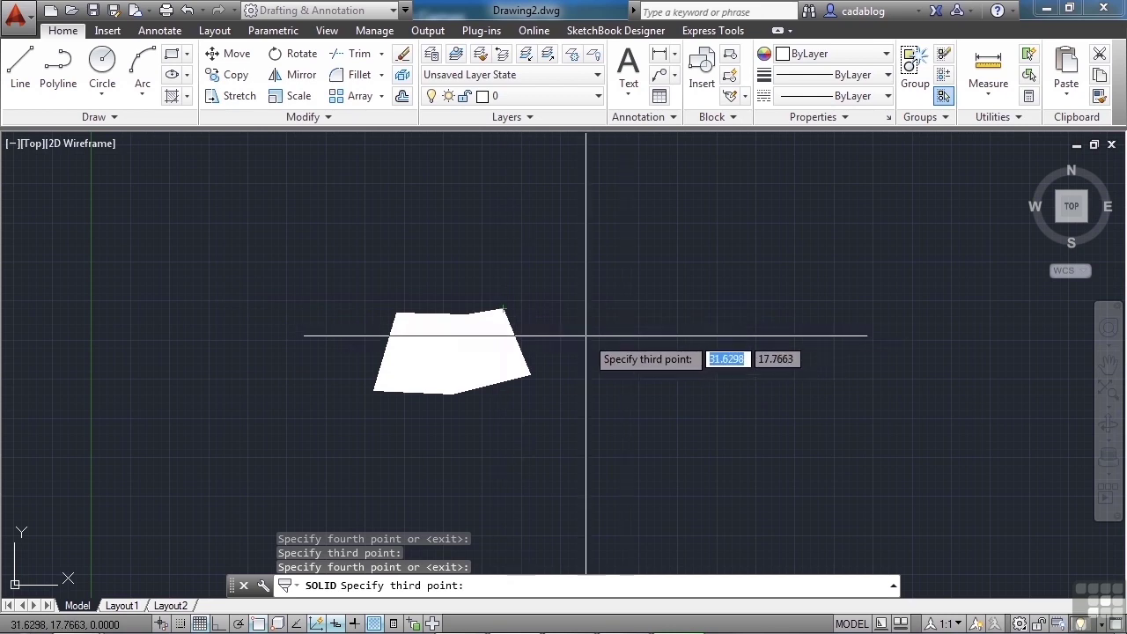
left_click(592, 334)
left_click(537, 291)
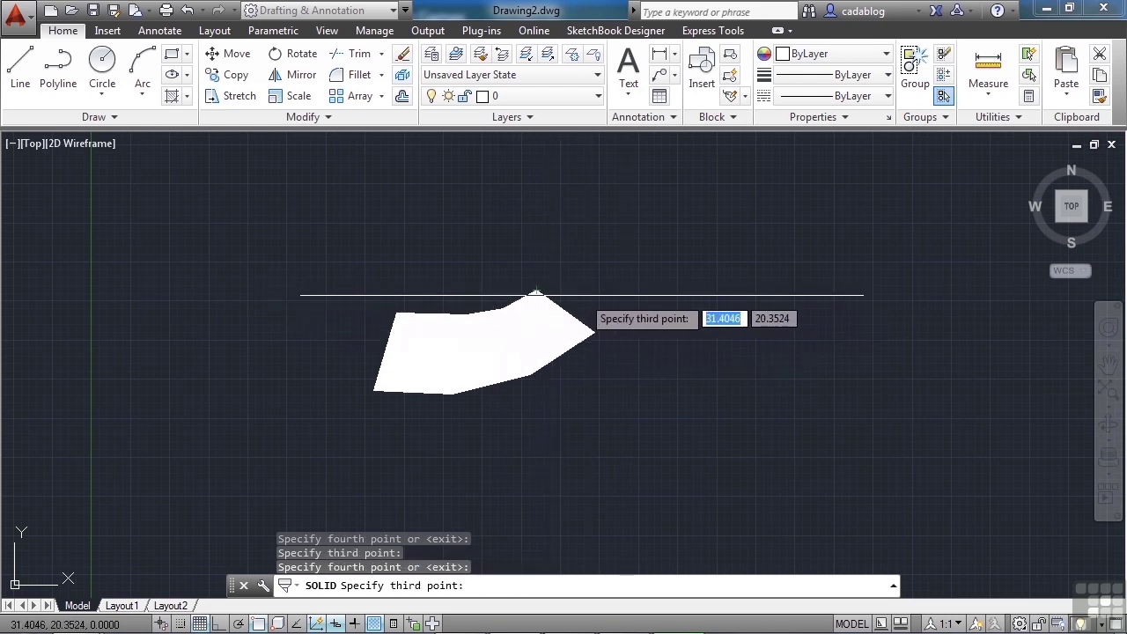
left_click(606, 279)
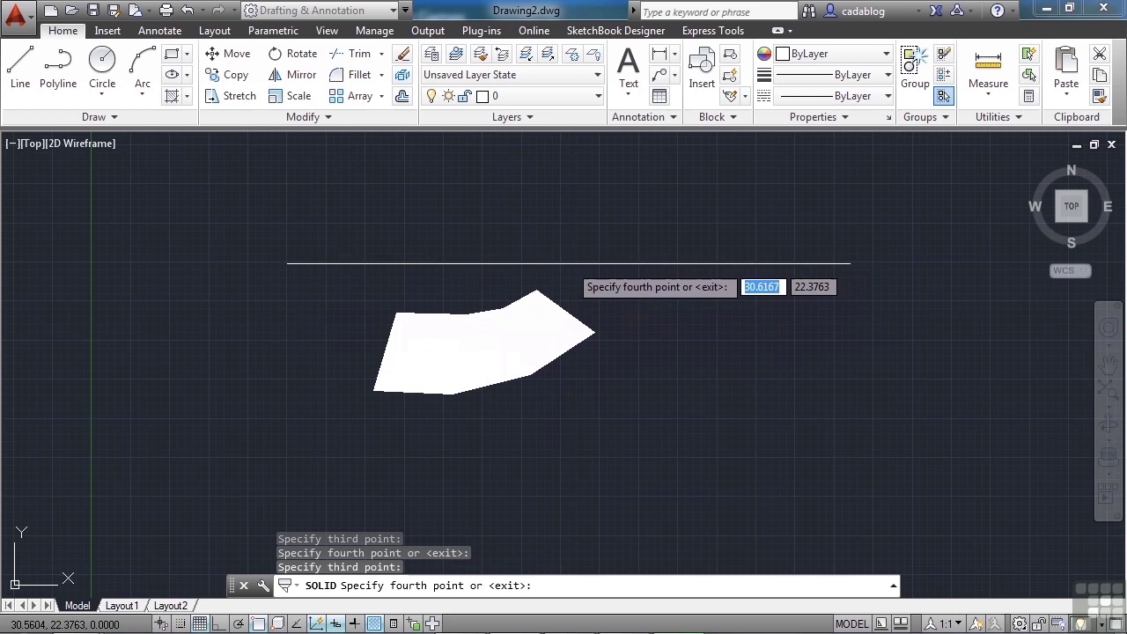
left_click(551, 258)
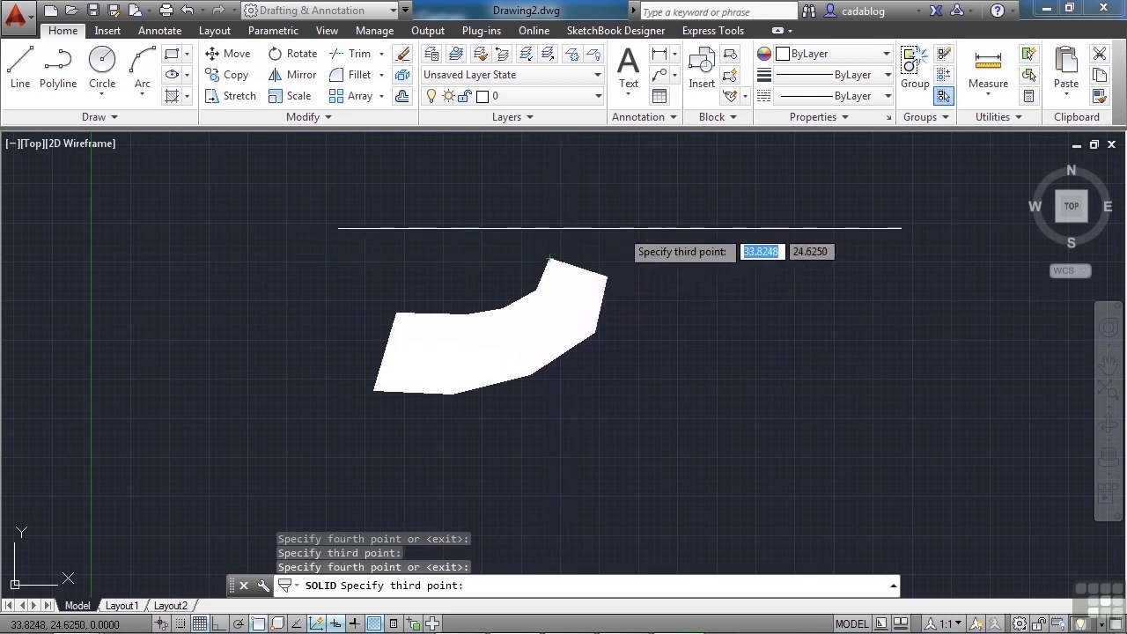
left_click(619, 230)
left_click(524, 207)
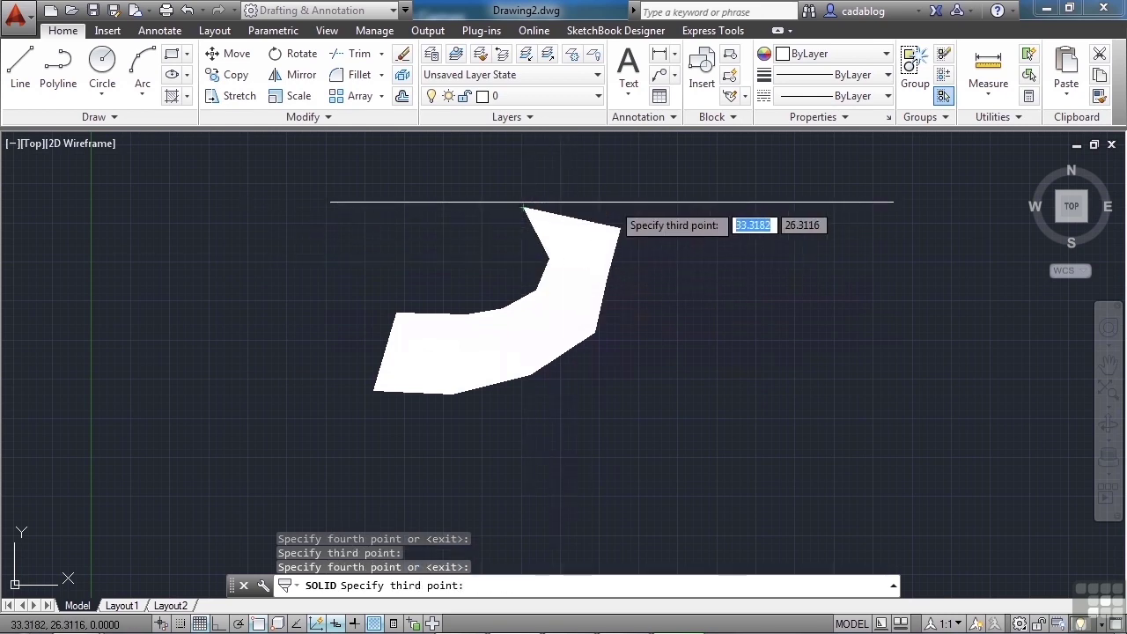
left_click(610, 165)
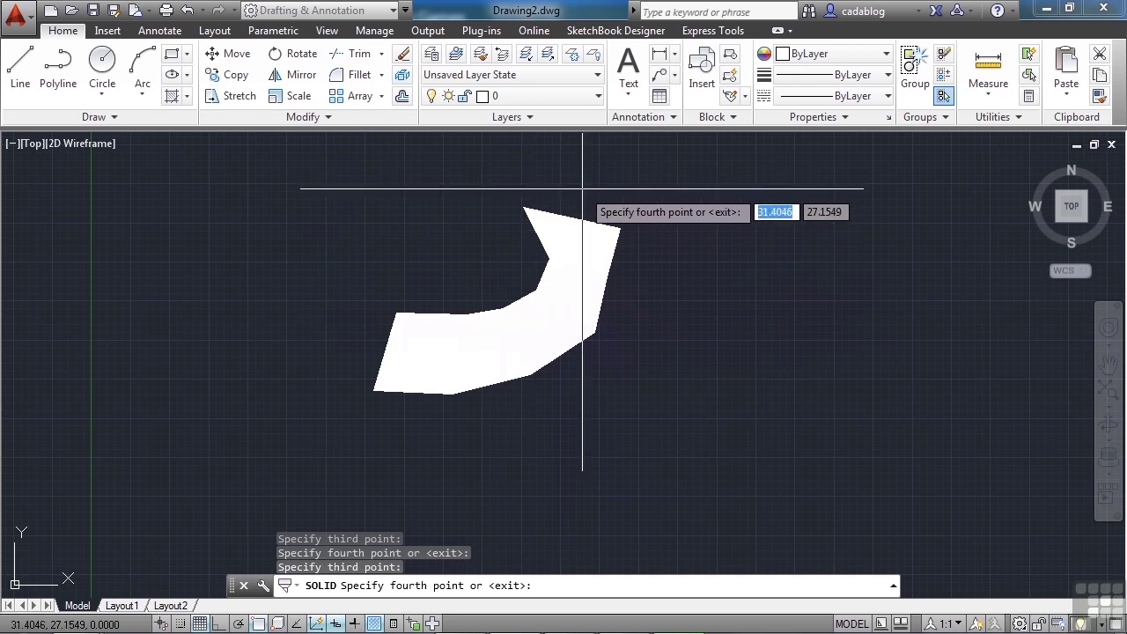
left_click(611, 183)
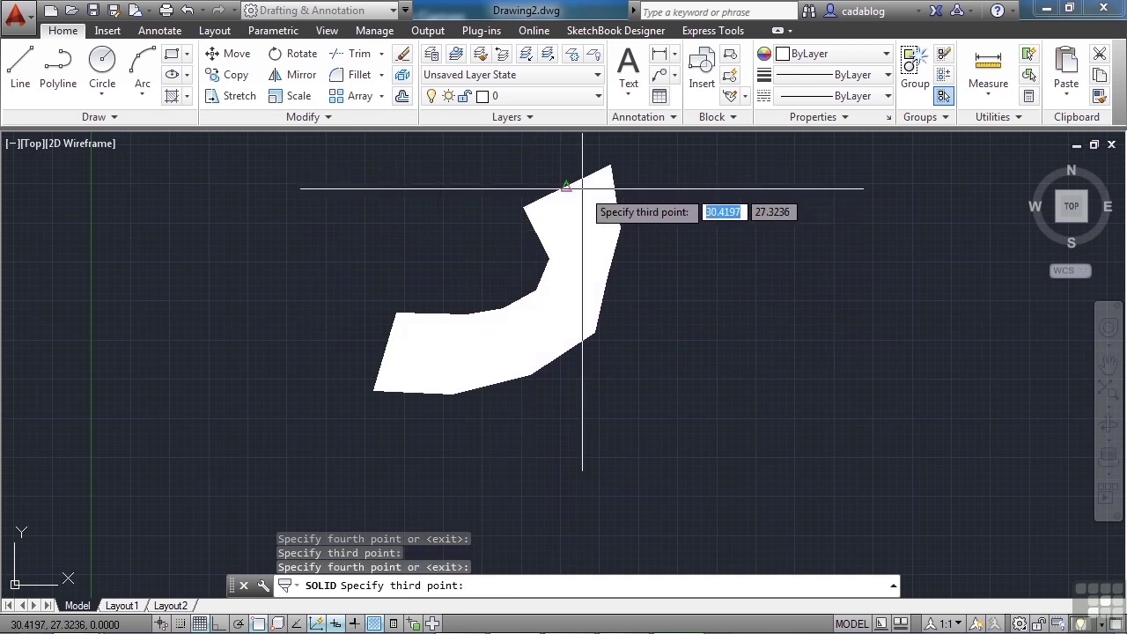
Recentre the view, finish the SOLID command, then select and clear the top triangle
middle_click_drag(643, 263, 695, 327)
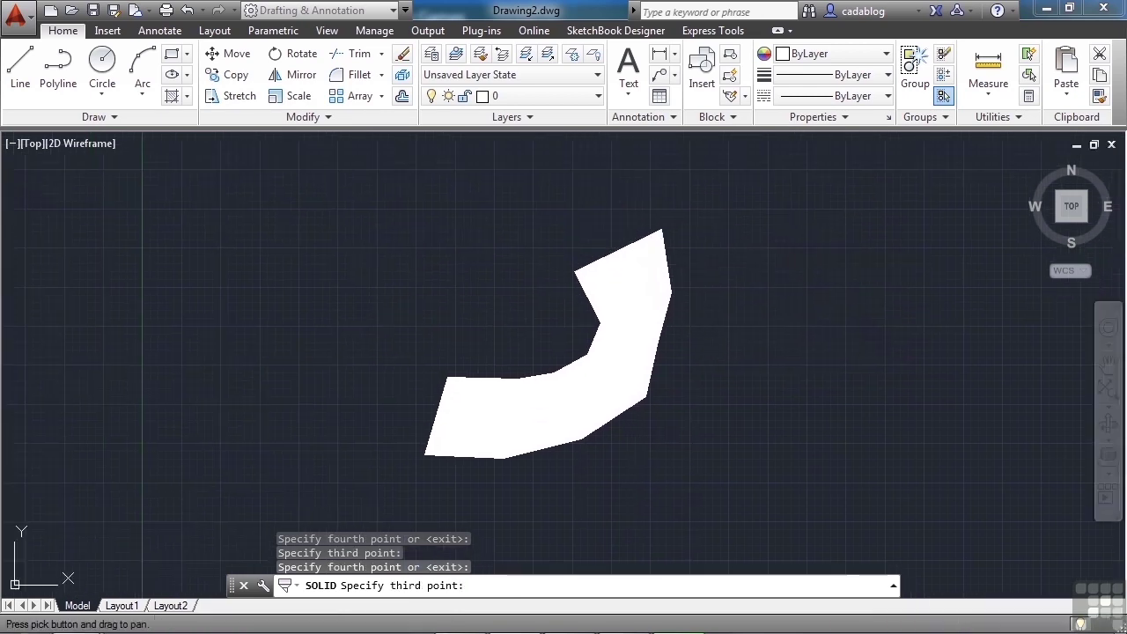
key("Return")
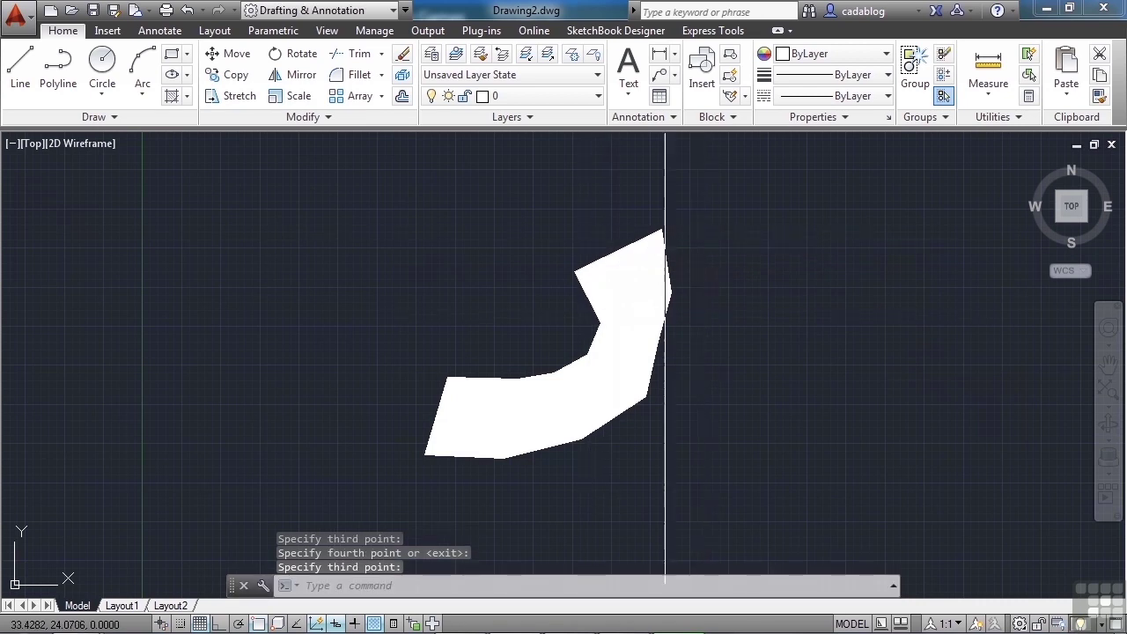
left_click(608, 258)
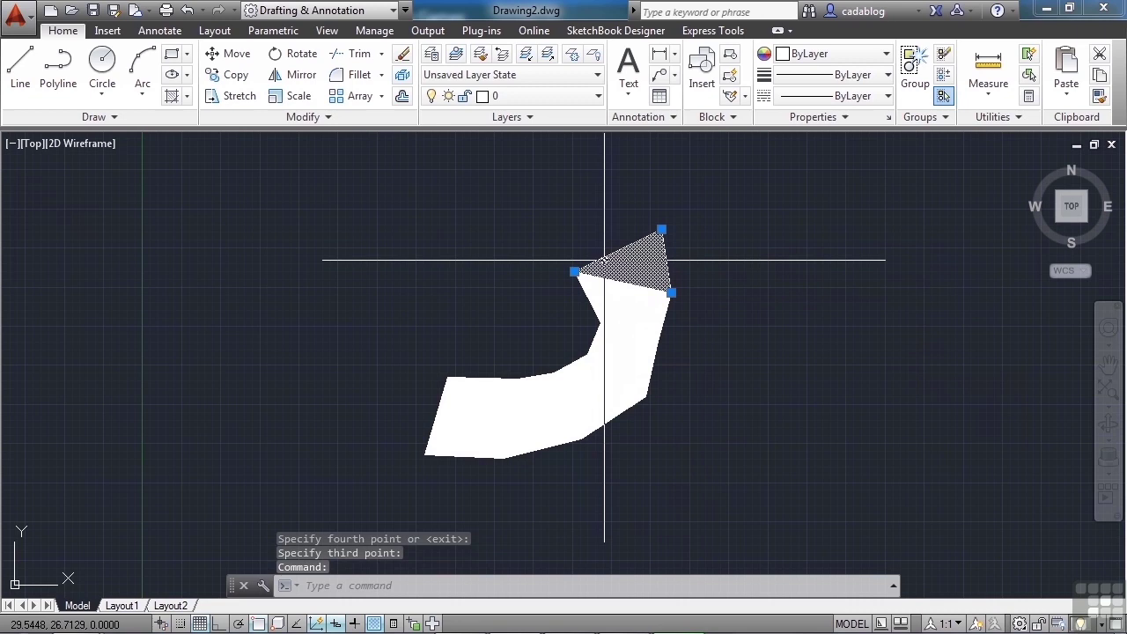
key("Escape")
Window-select the middle solid piece, stretch one corner left, then delete that piece
left_click(667, 313)
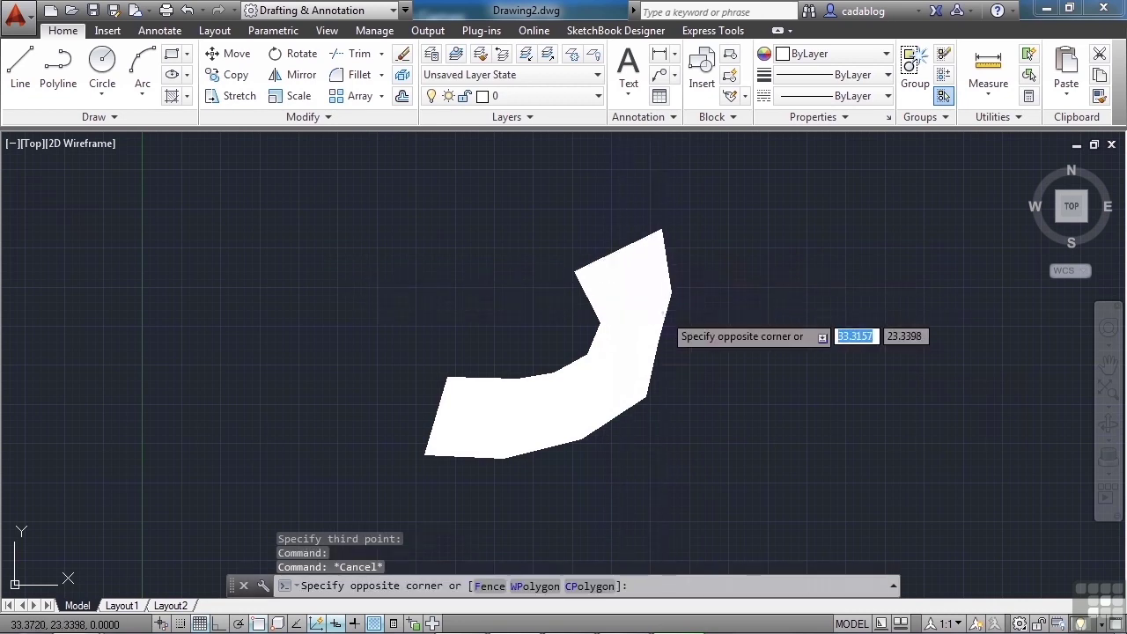
left_click(617, 302)
scroll(615, 299, "up", 2)
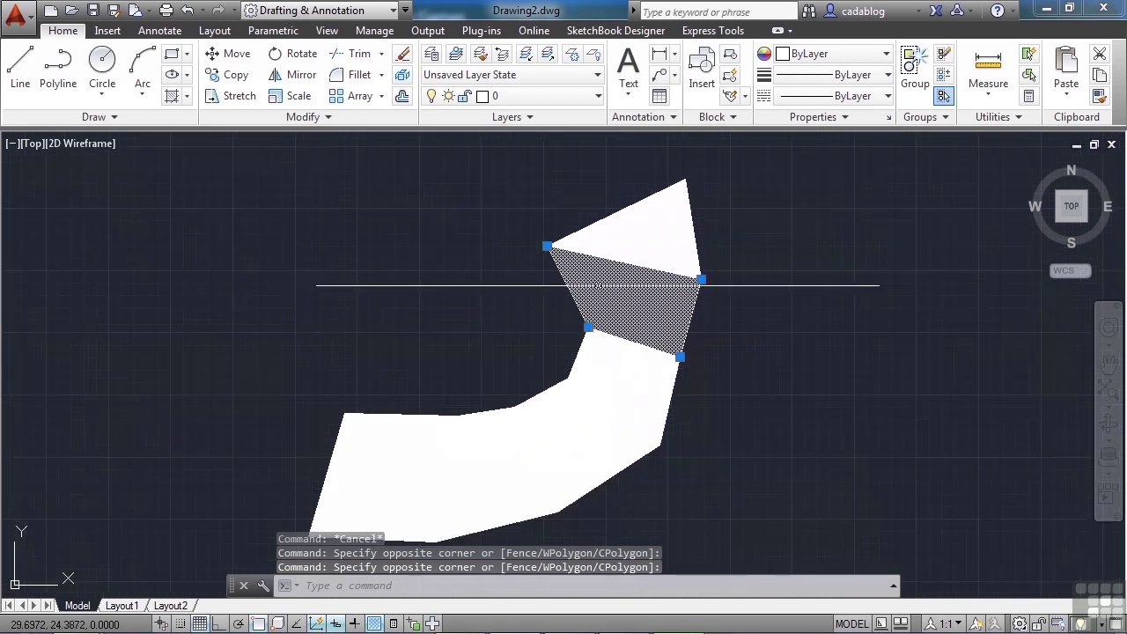
left_click(546, 245)
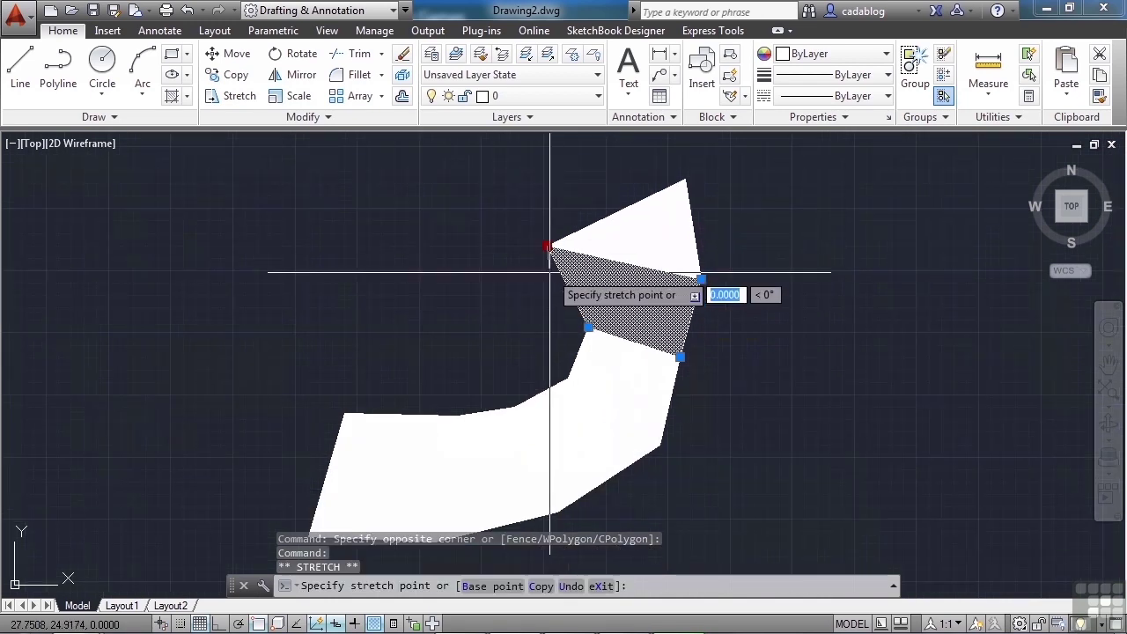
left_click(436, 322)
key("Delete")
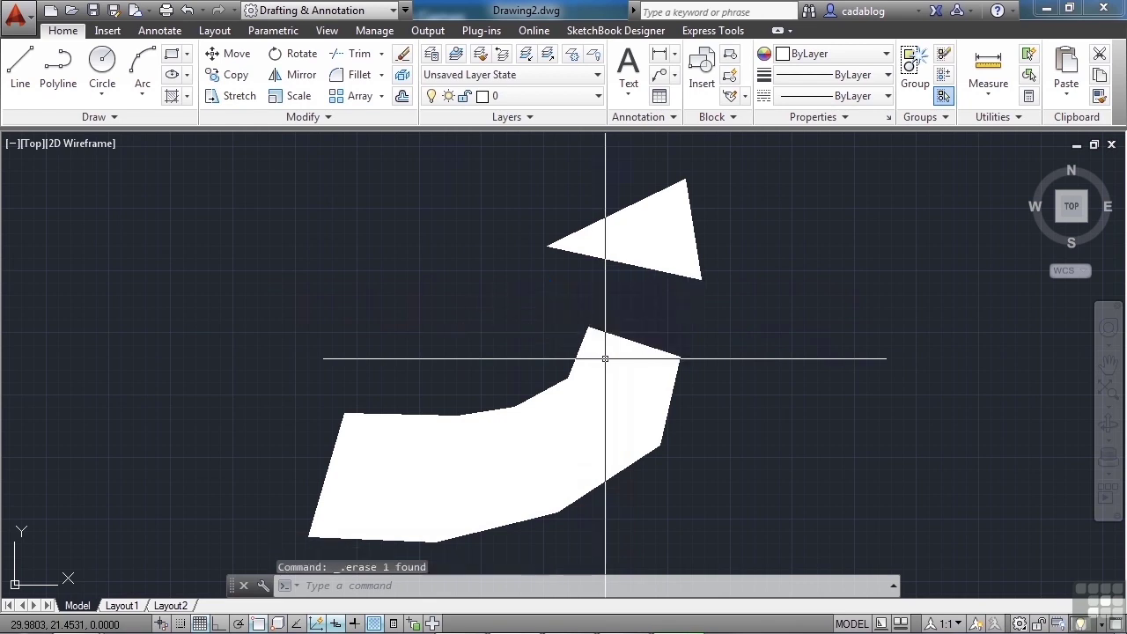
Pan the view and show the Properties palette for the left solid section
middle_click_drag(551, 307, 671, 301)
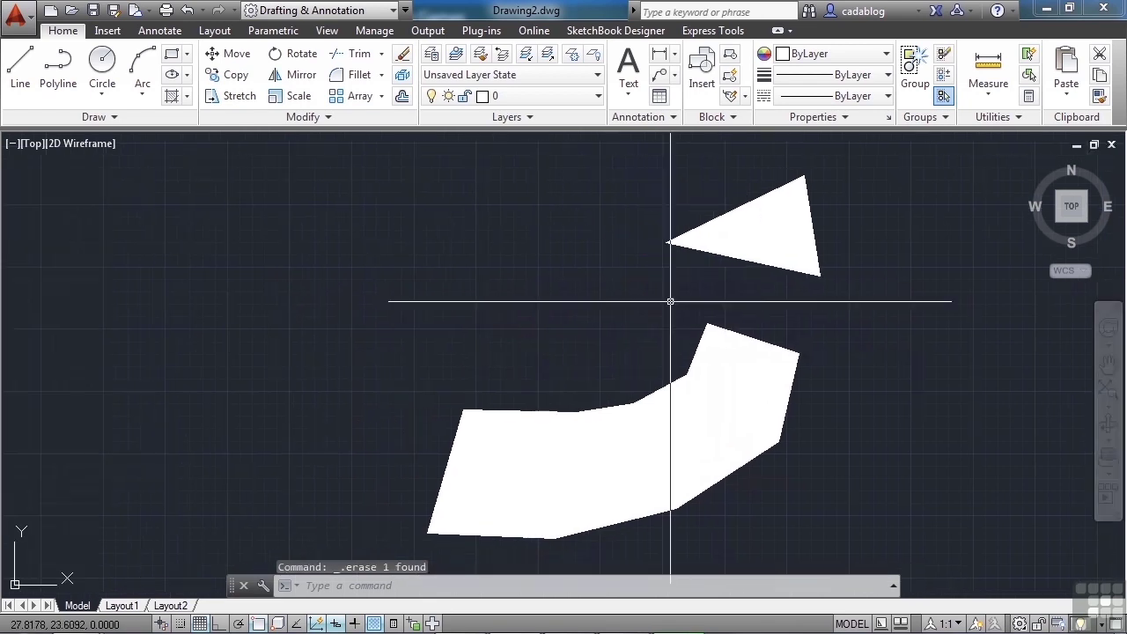
key("ctrl+1")
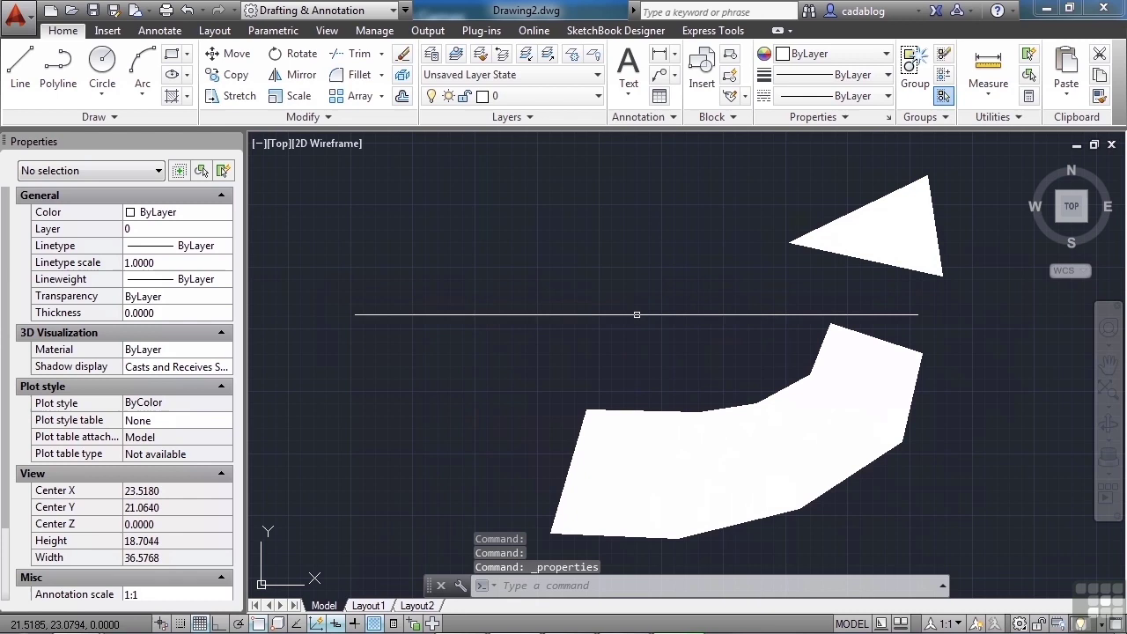
left_click(626, 414)
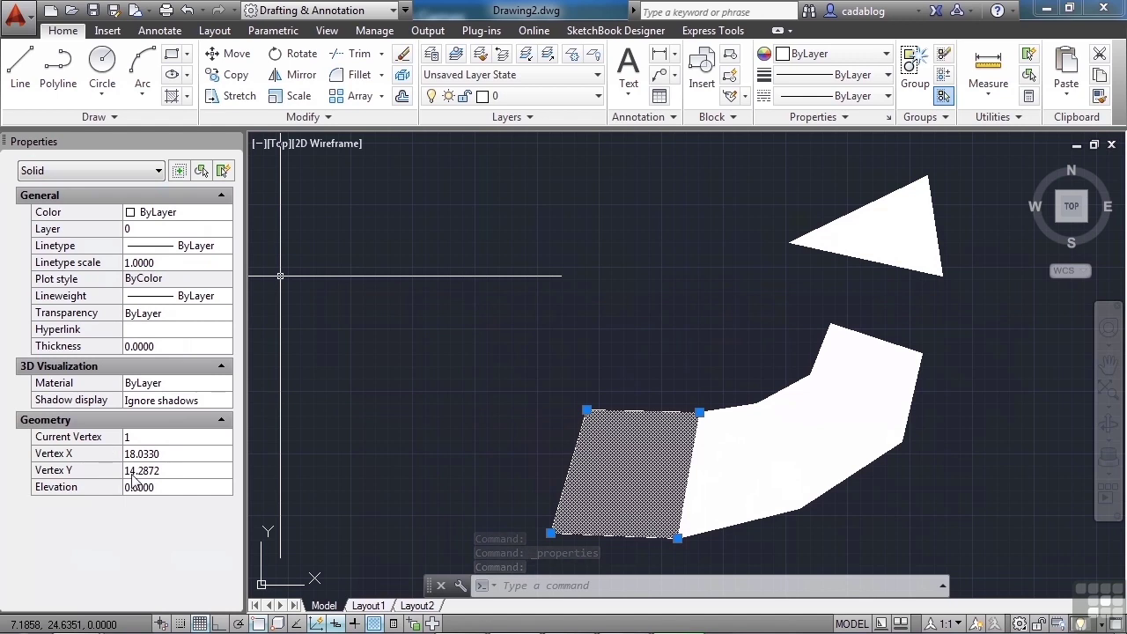
Draw a bowtie SOLID from four crossing corners left of the shapes, then select it
key("Escape")
scroll(581, 326, "down", 2)
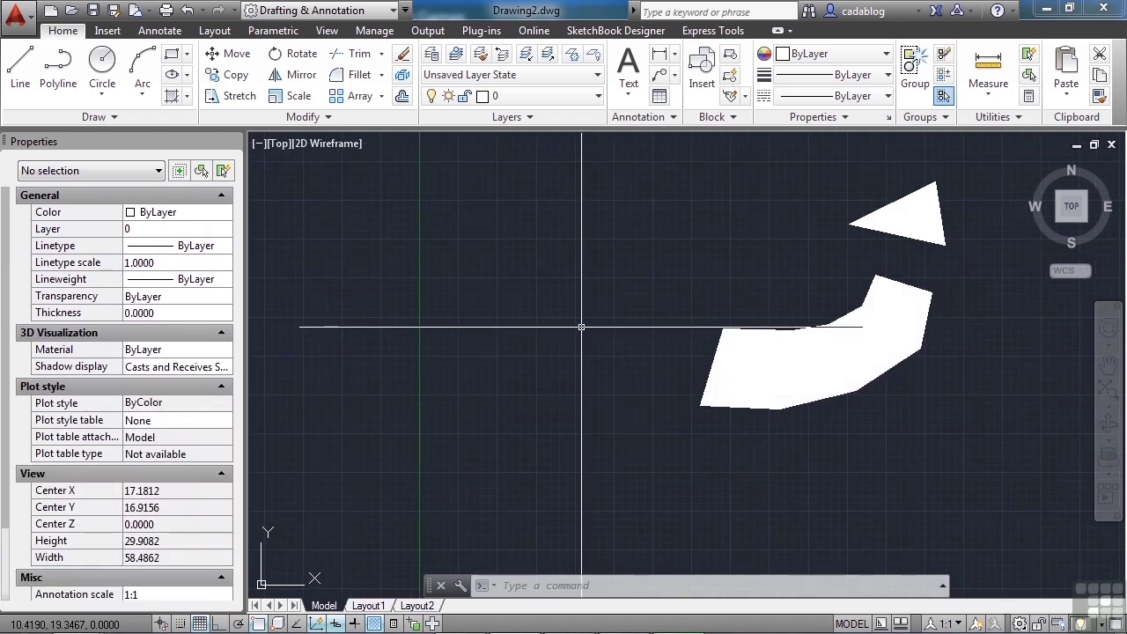
type("solid")
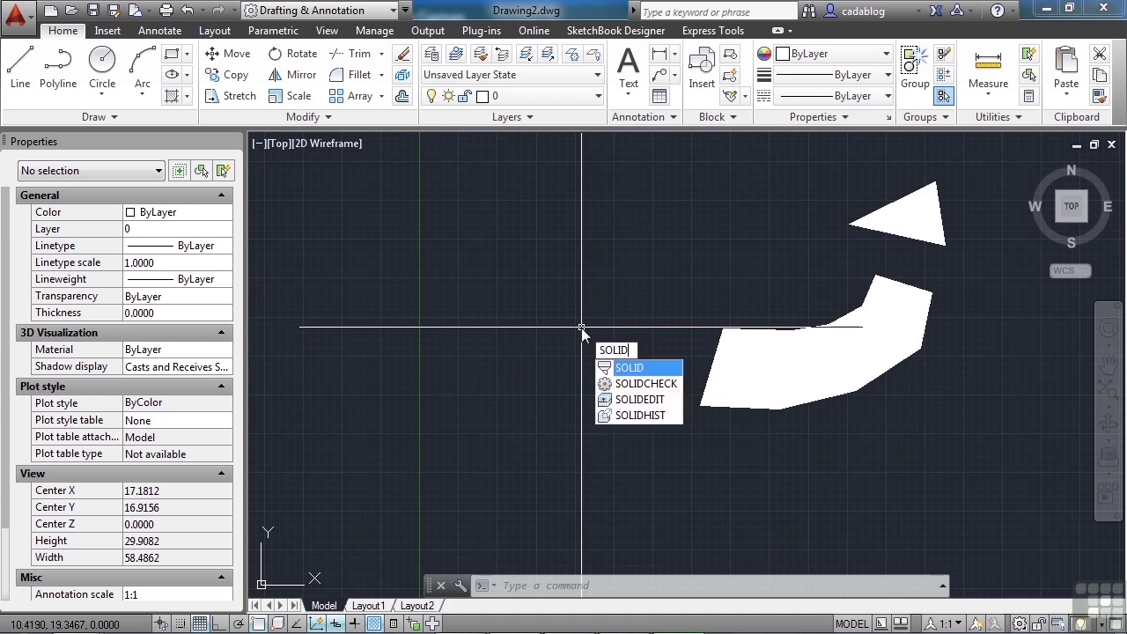
key("Return")
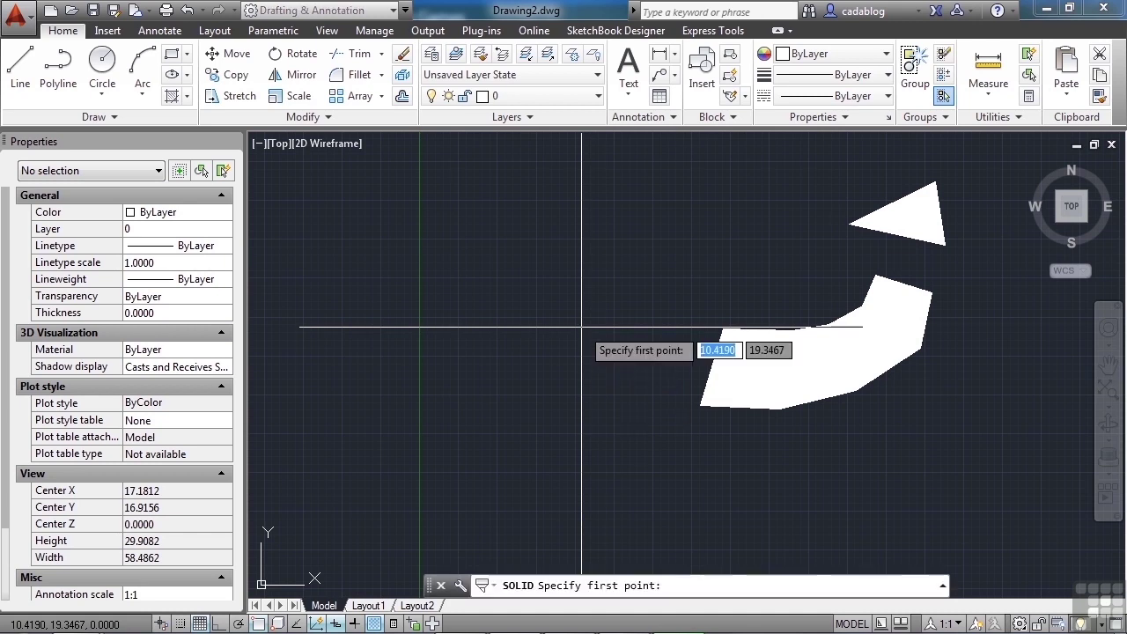
left_click(451, 369)
left_click(453, 297)
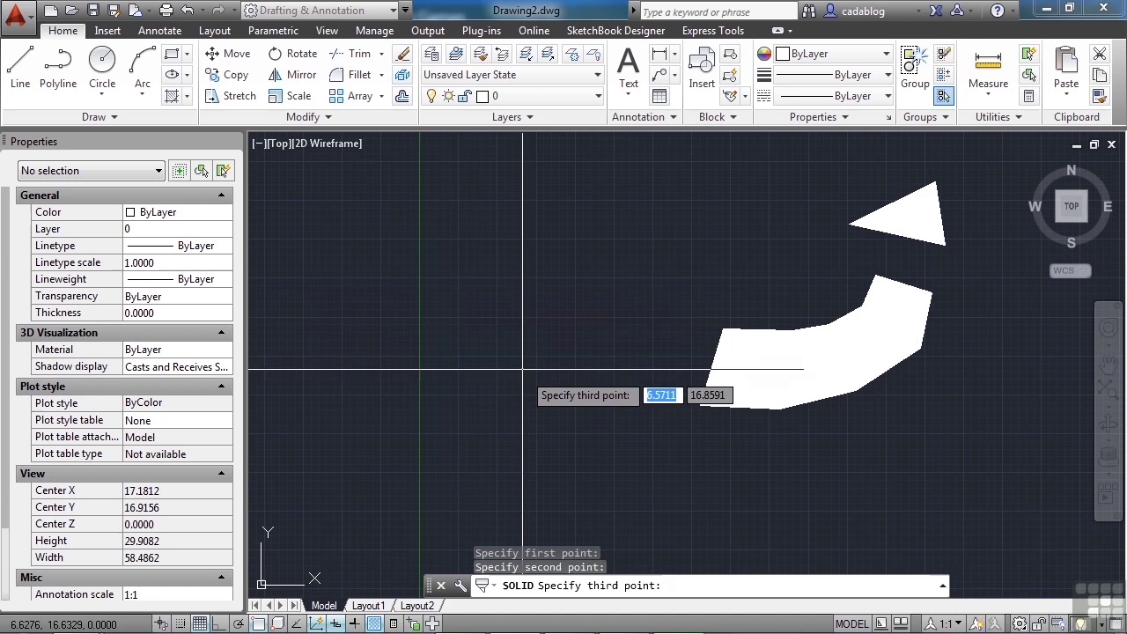
left_click(532, 306)
left_click(530, 370)
key("Return")
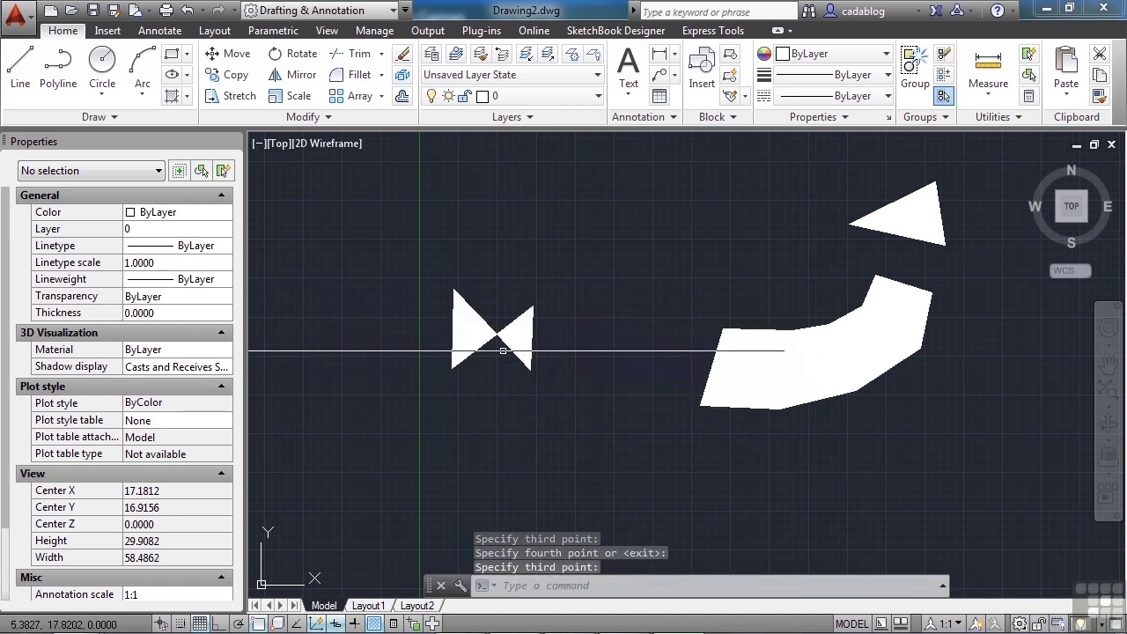
scroll(510, 321, "up", 2)
left_click(511, 331)
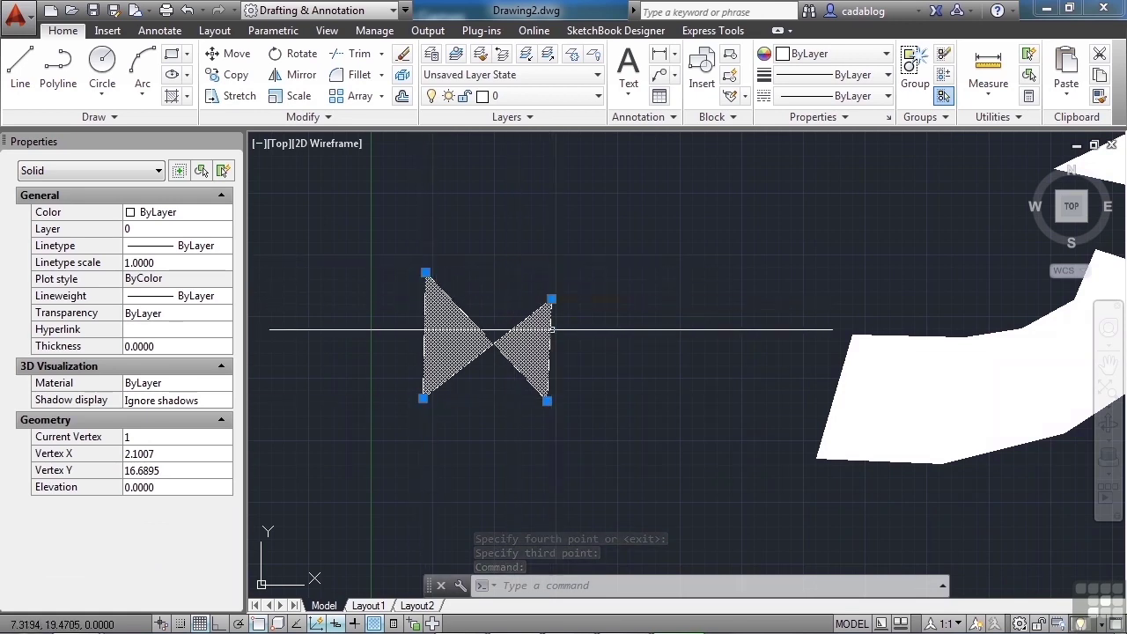
Drag the bowtie solid's corner grips to new positions to reshape it, then deselect
left_click(547, 401)
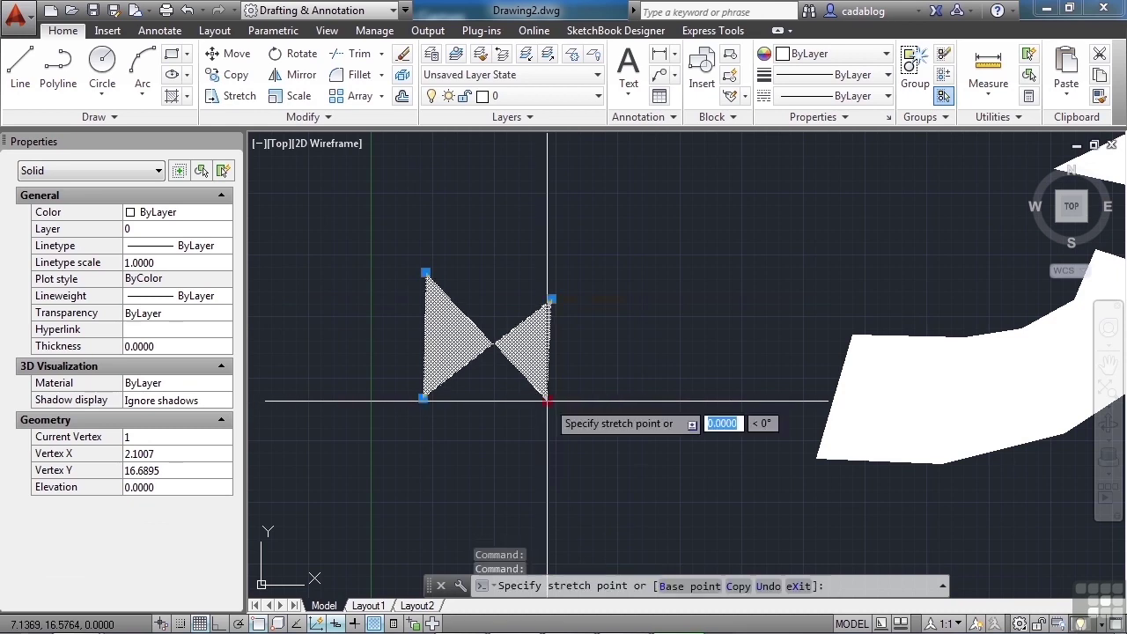
left_click(552, 237)
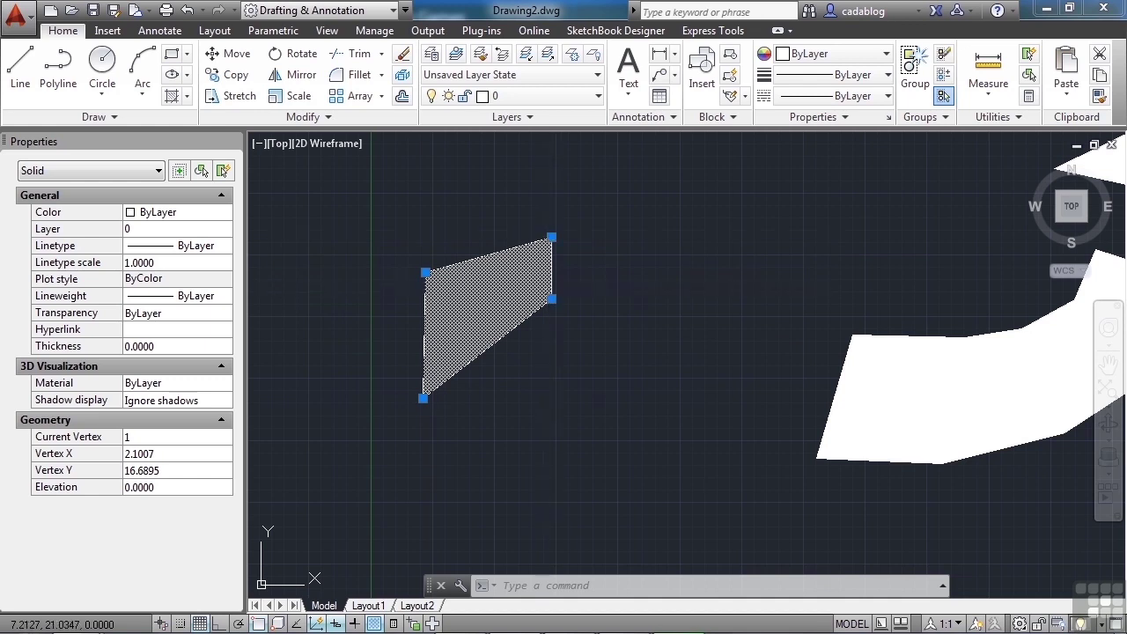
left_click(552, 237)
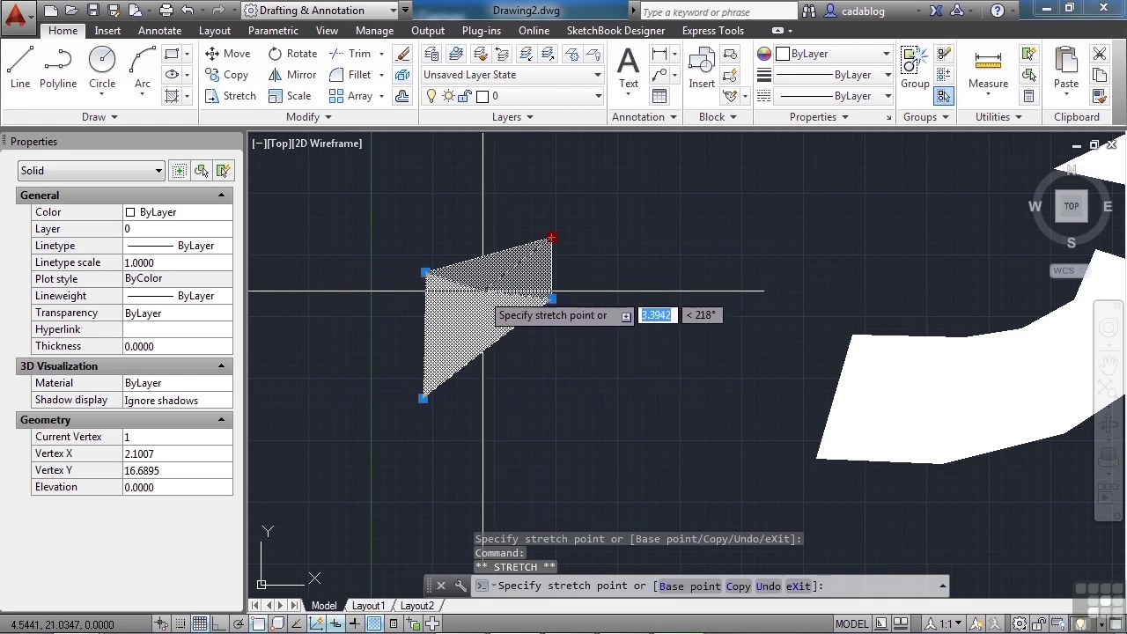
left_click(454, 334)
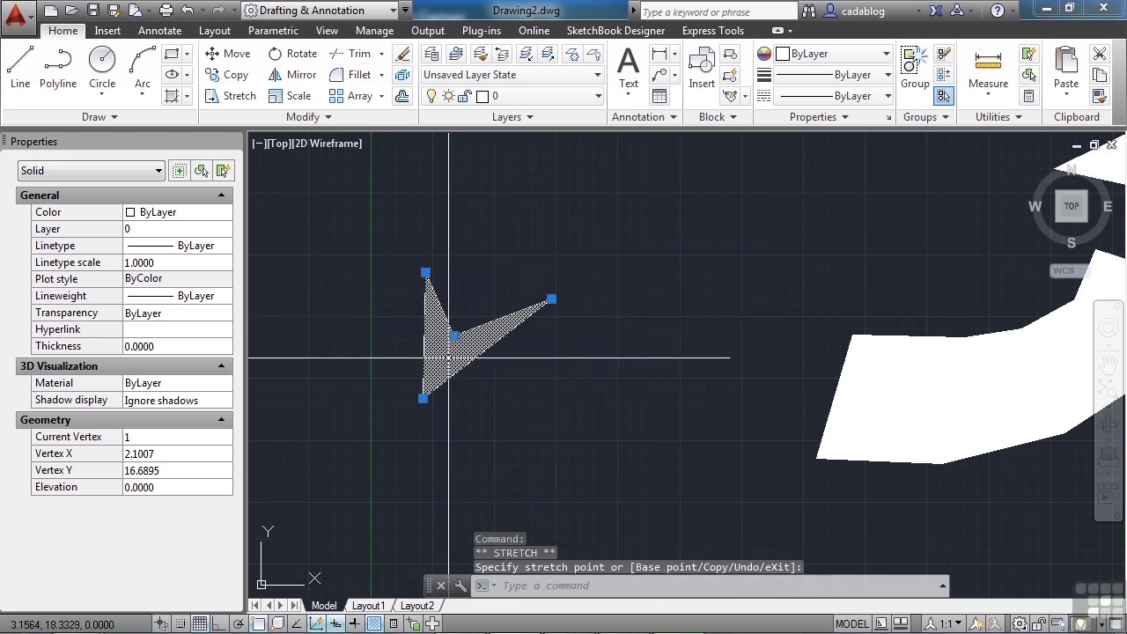
left_click(452, 337)
left_click(452, 336)
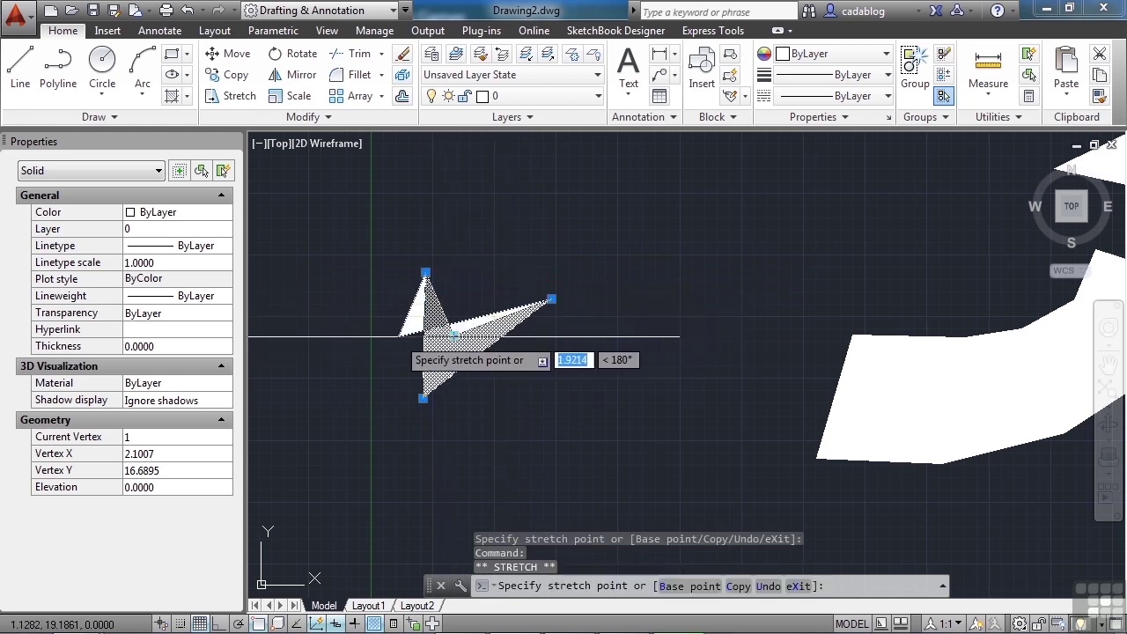
left_click(365, 338)
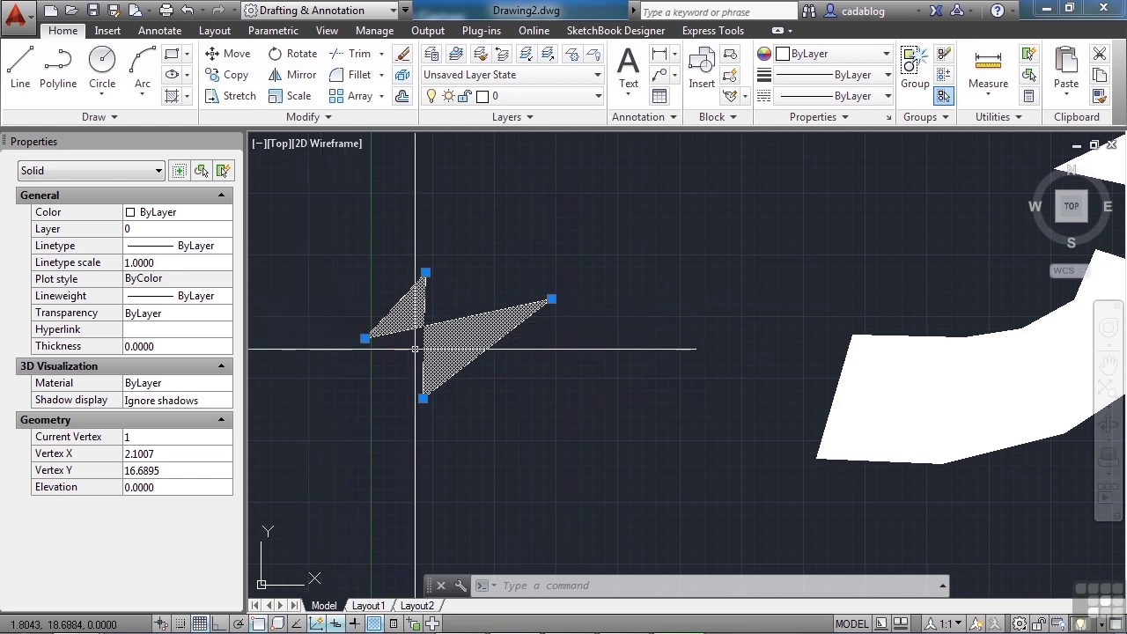
key("Escape")
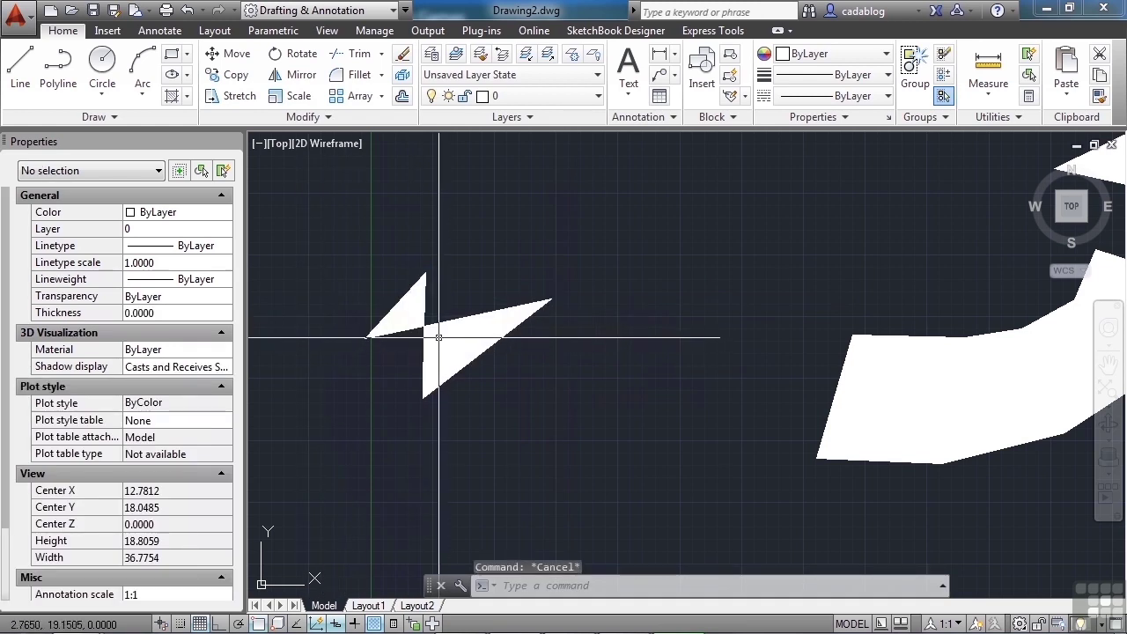
scroll(436, 338, "down", 4)
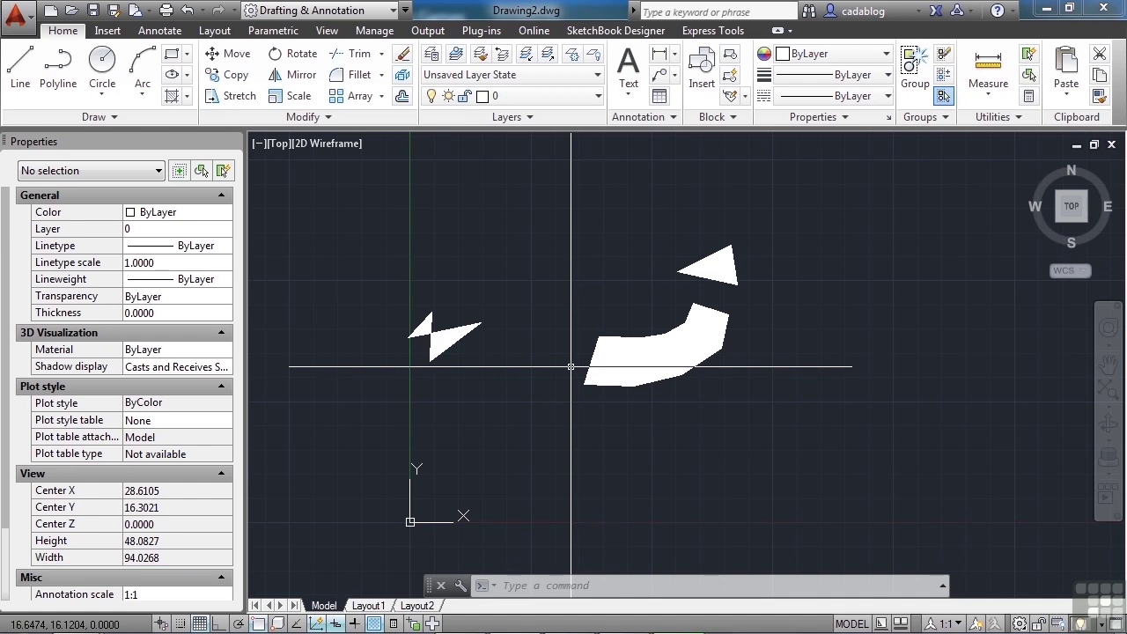
middle_click_drag(471, 361, 467, 271, "shift")
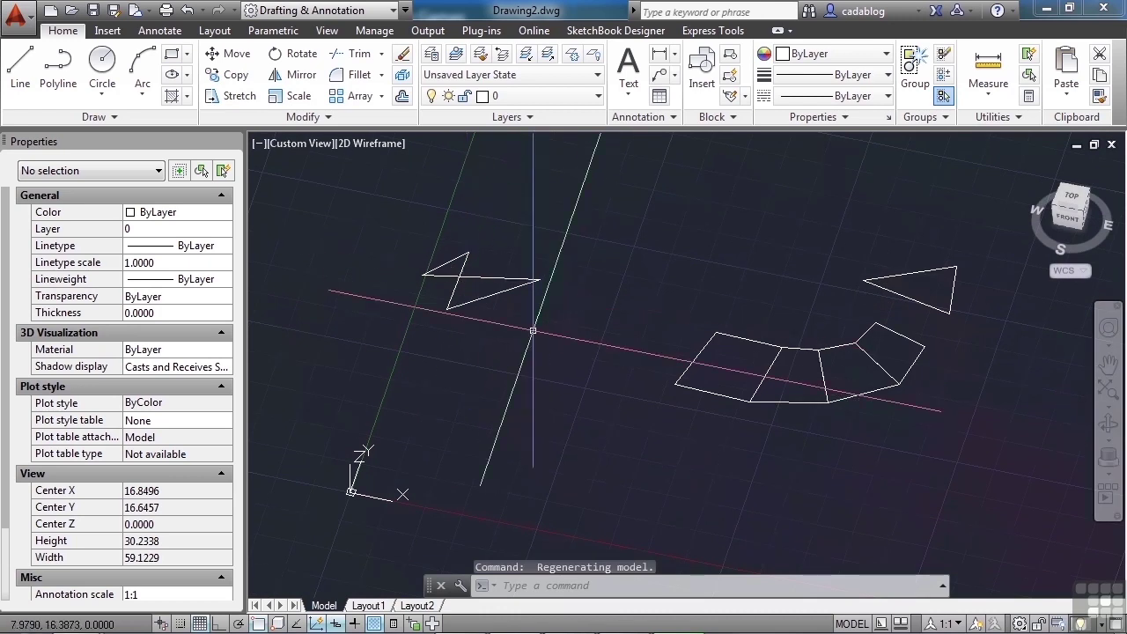
scroll(533, 331, "up", 5)
middle_click_drag(503, 322, 580, 327)
type("plan")
key("Return")
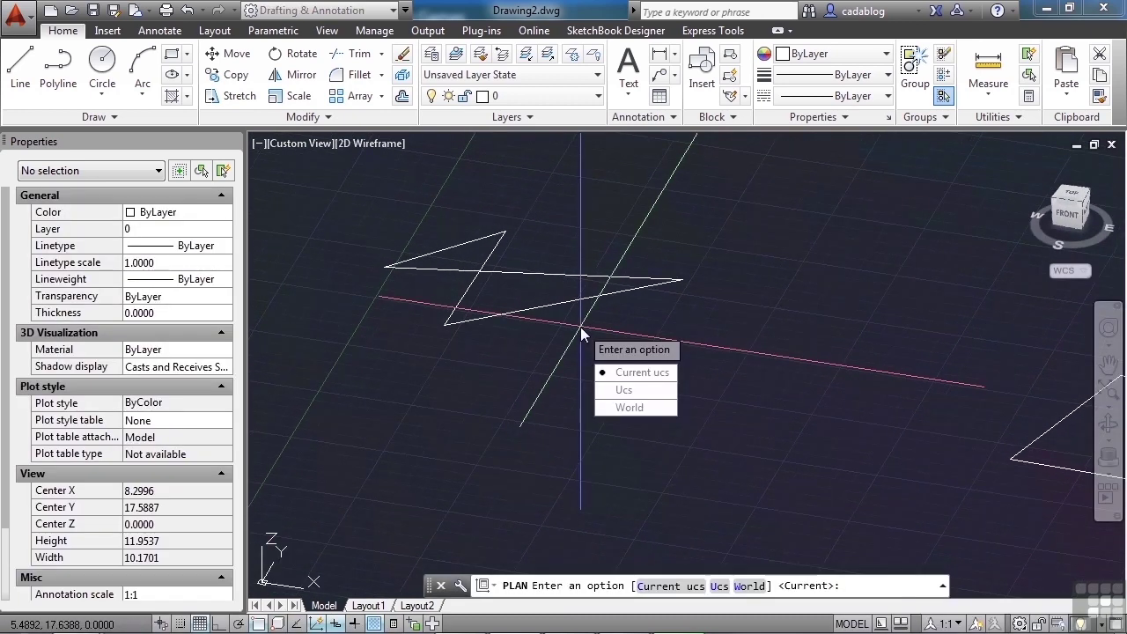
left_click(628, 408)
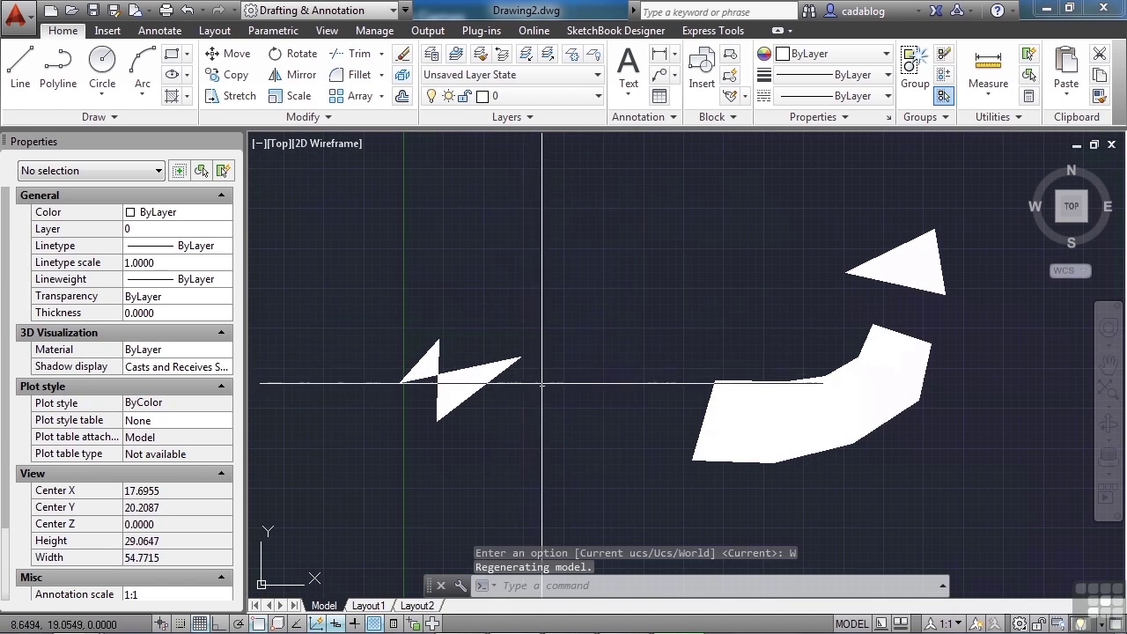
Set FILLMODE to 0 and regenerate so the solids show only as outlines
type("fillmode")
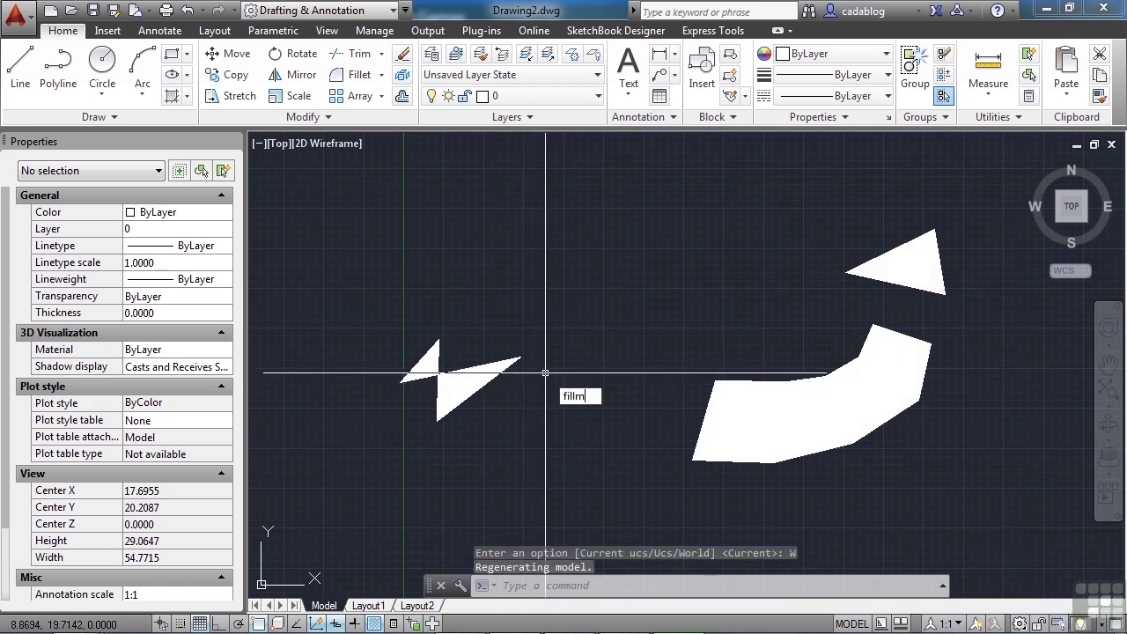
key("Return")
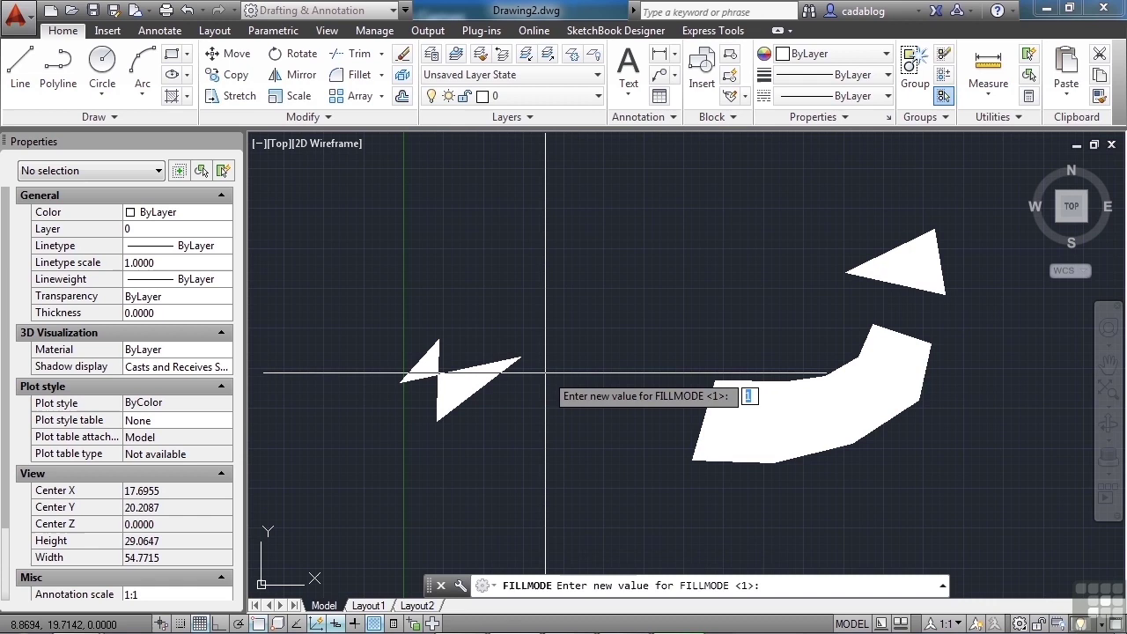
type("0")
key("Return")
type("rea")
key("Return")
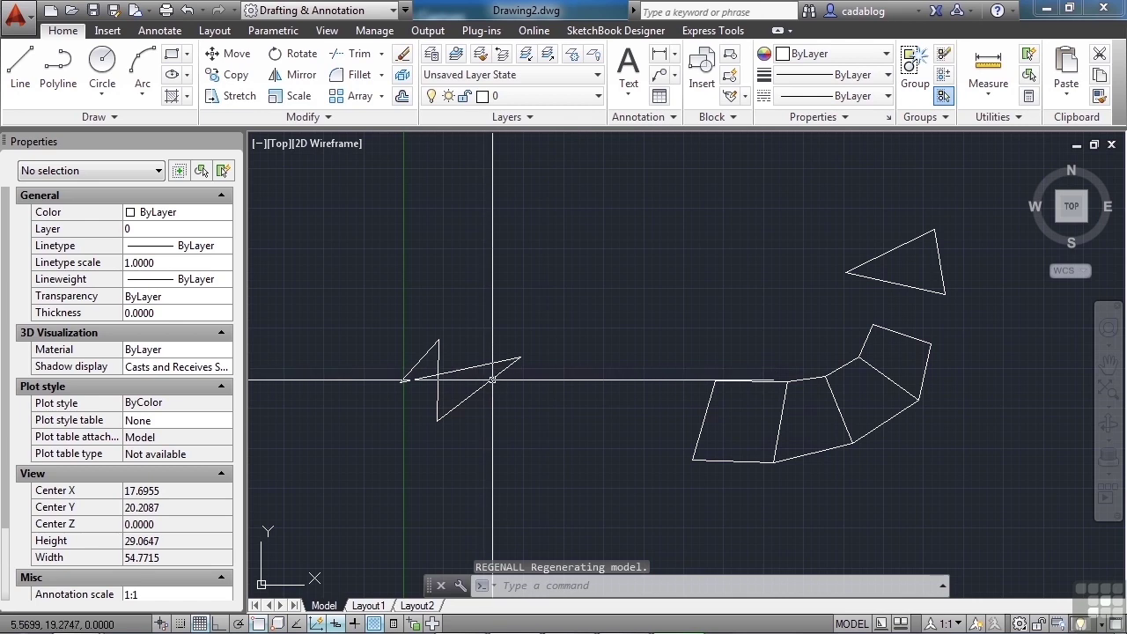
Set FILLMODE back to 1 and regenerate so the solids display filled again
type("fillmode")
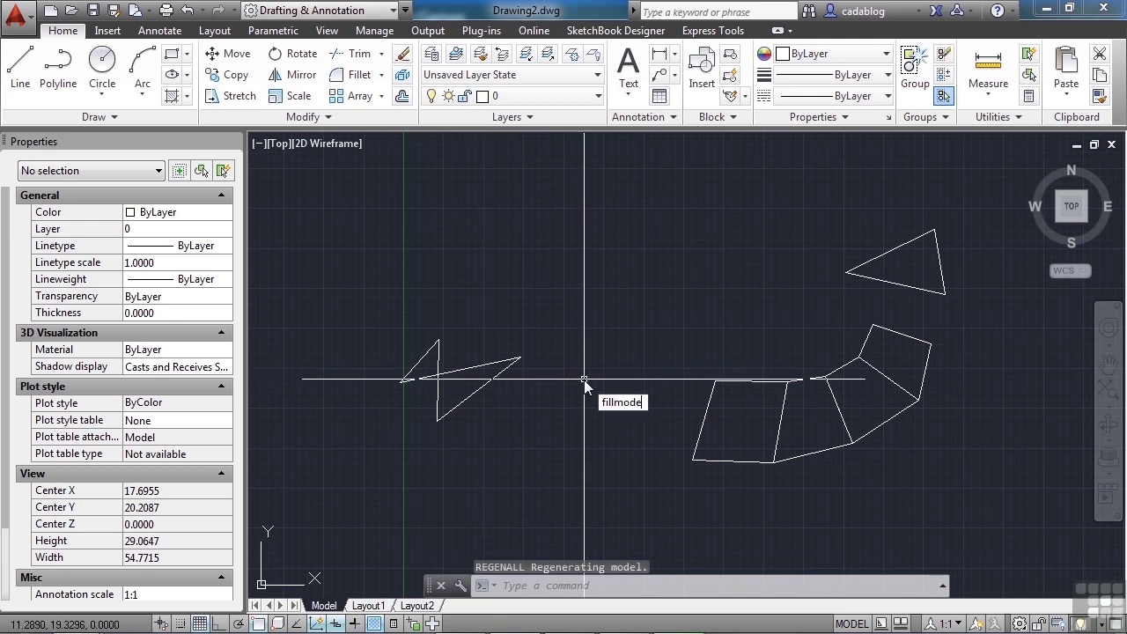
key("Return")
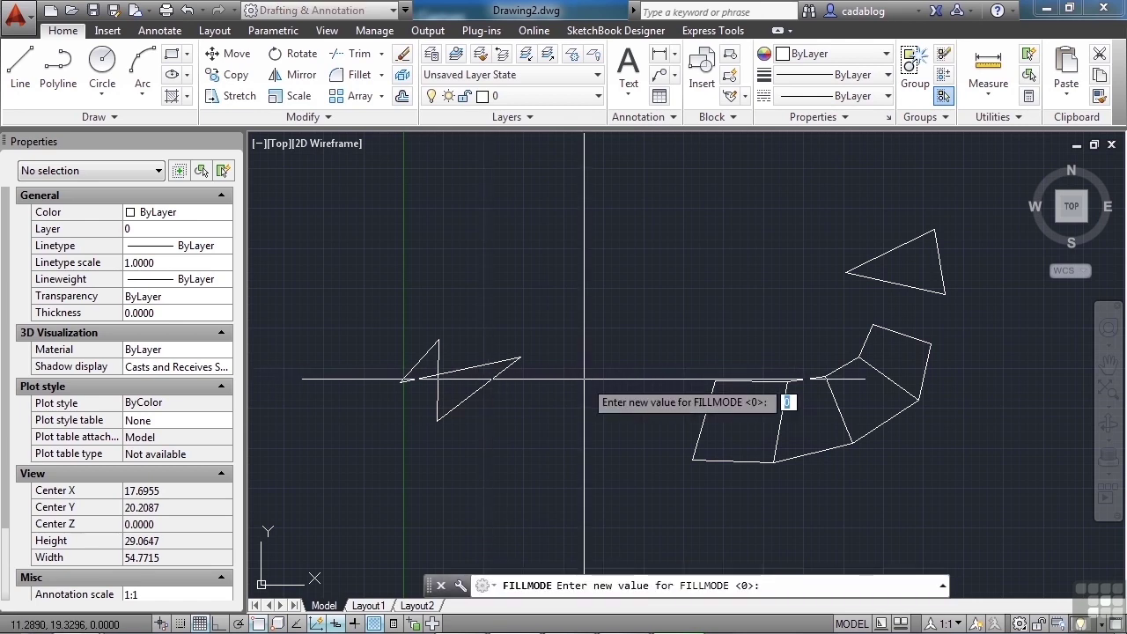
type("1")
key("Return")
type("rea")
key("Return")
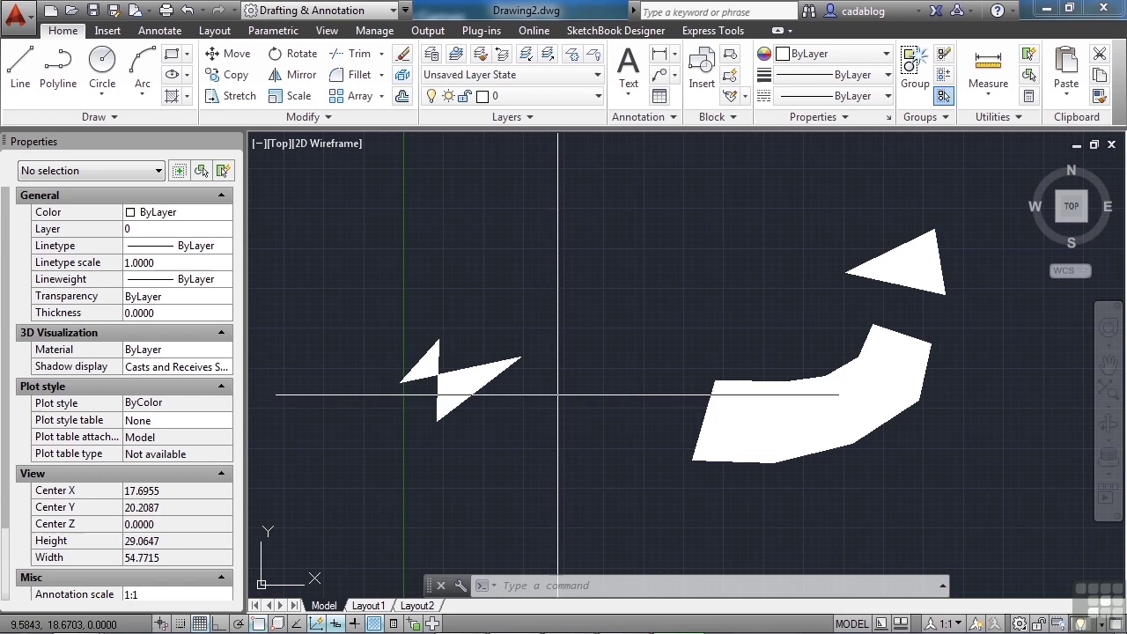
Zoom out and pan so empty drawing space lies below the filled solids
scroll(559, 390, "down", 2)
middle_click_drag(558, 390, 418, 275)
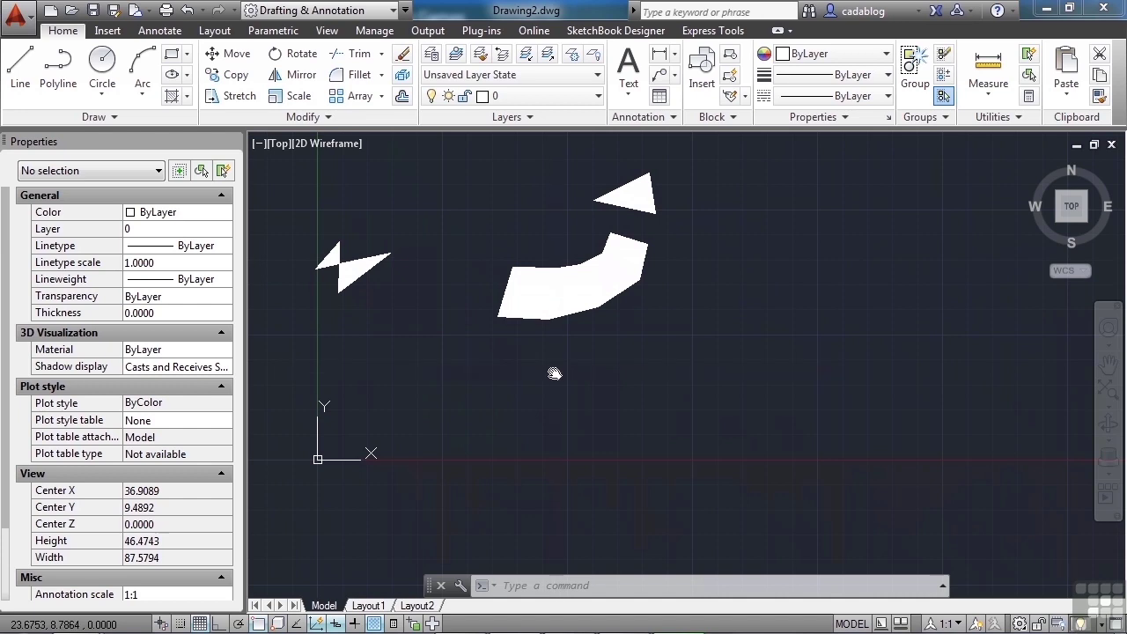
middle_click_drag(554, 372, 555, 346)
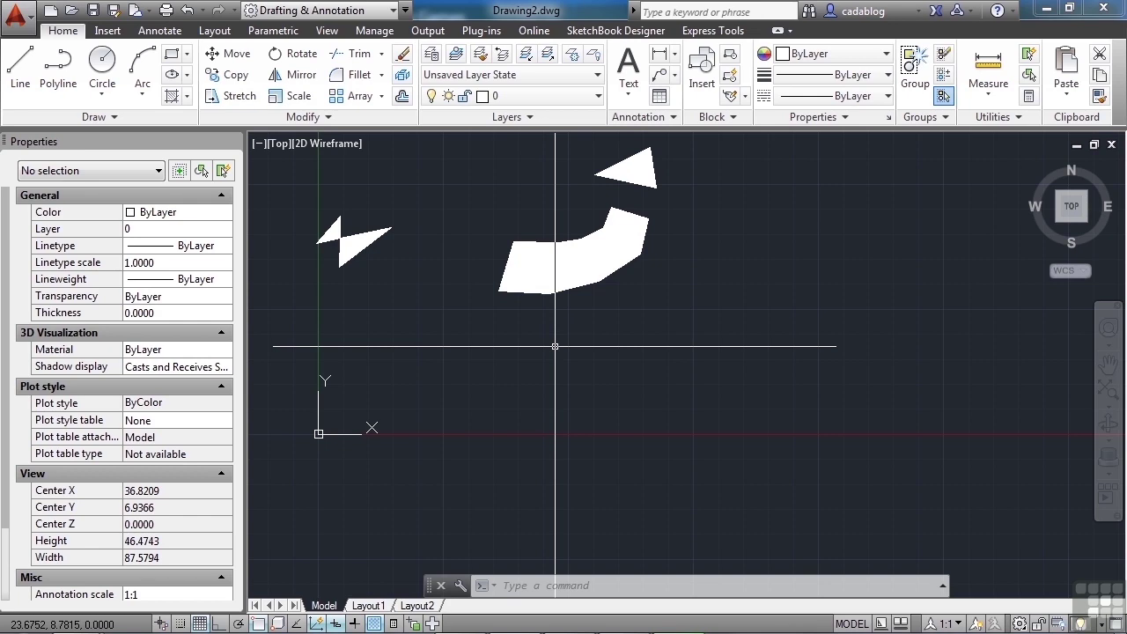
type("don")
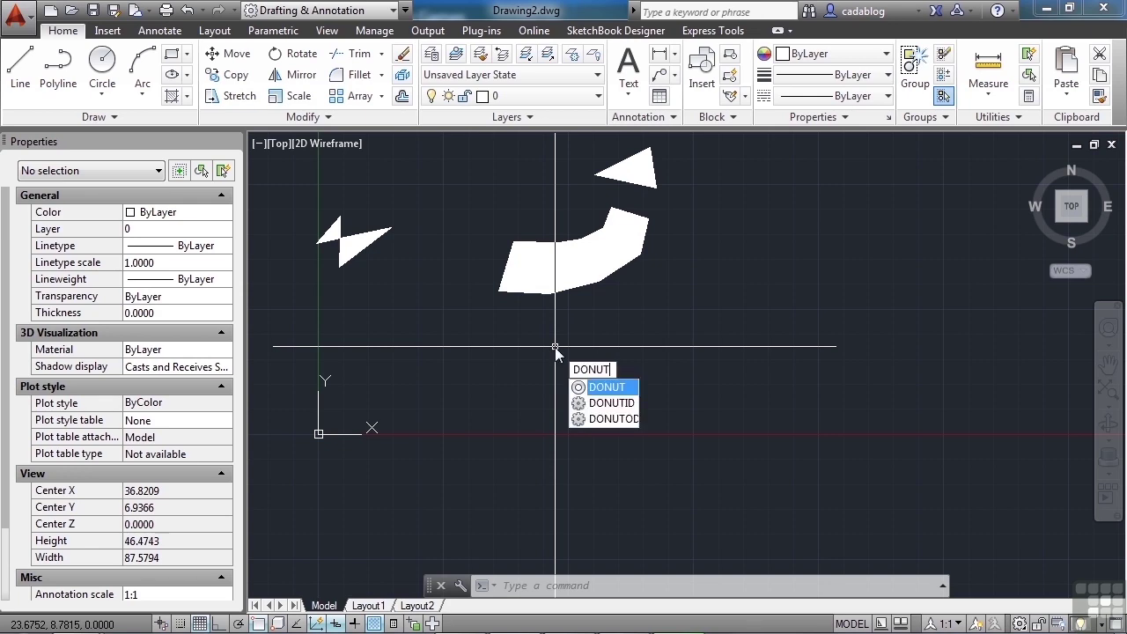
Place six donuts with 0.5 inside and 1.0 outside diameter below the solids
key("Return")
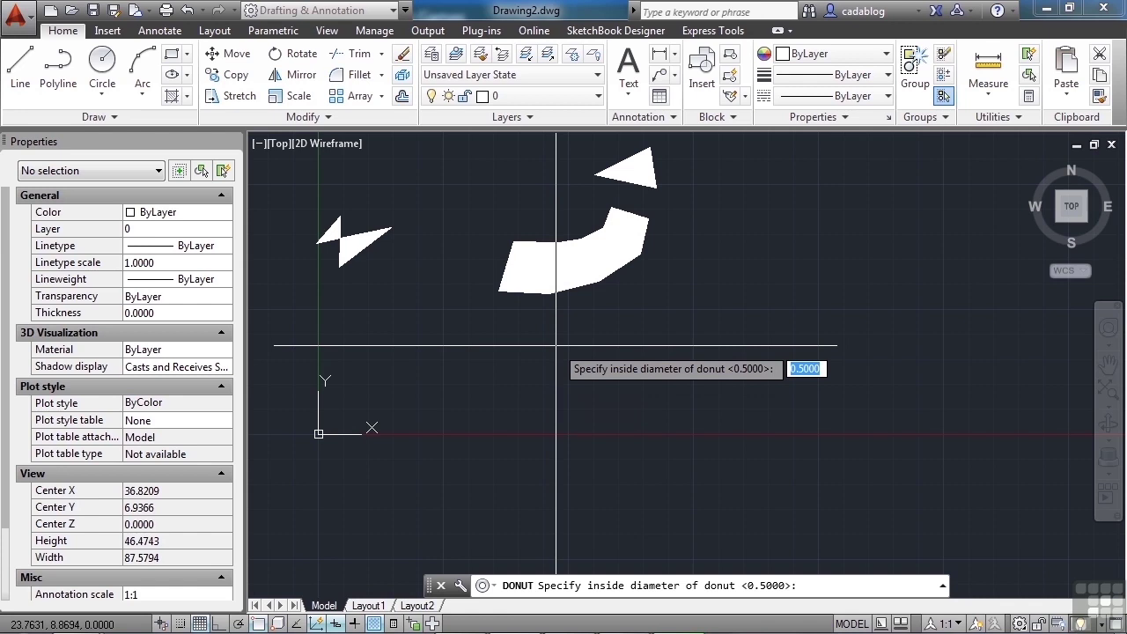
key("Return")
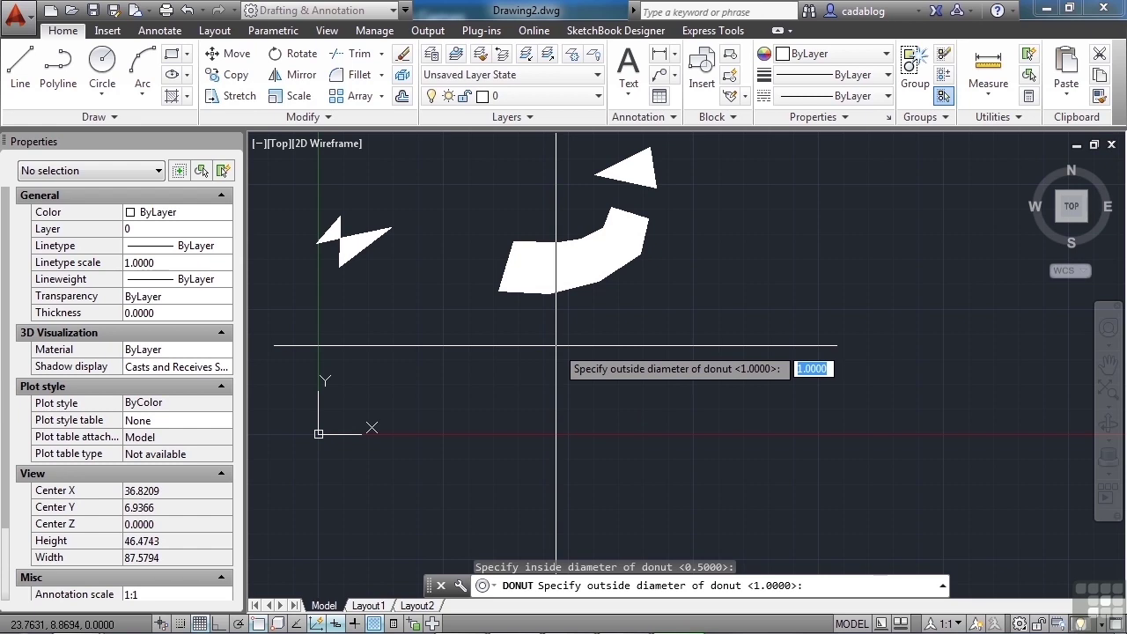
key("Return")
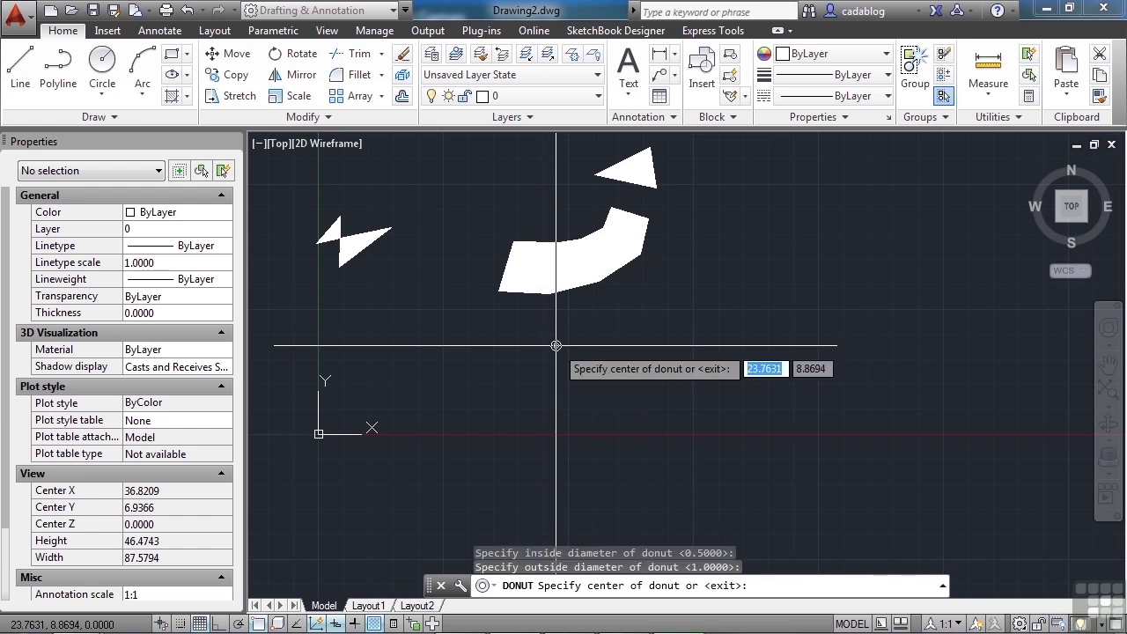
left_click(621, 359)
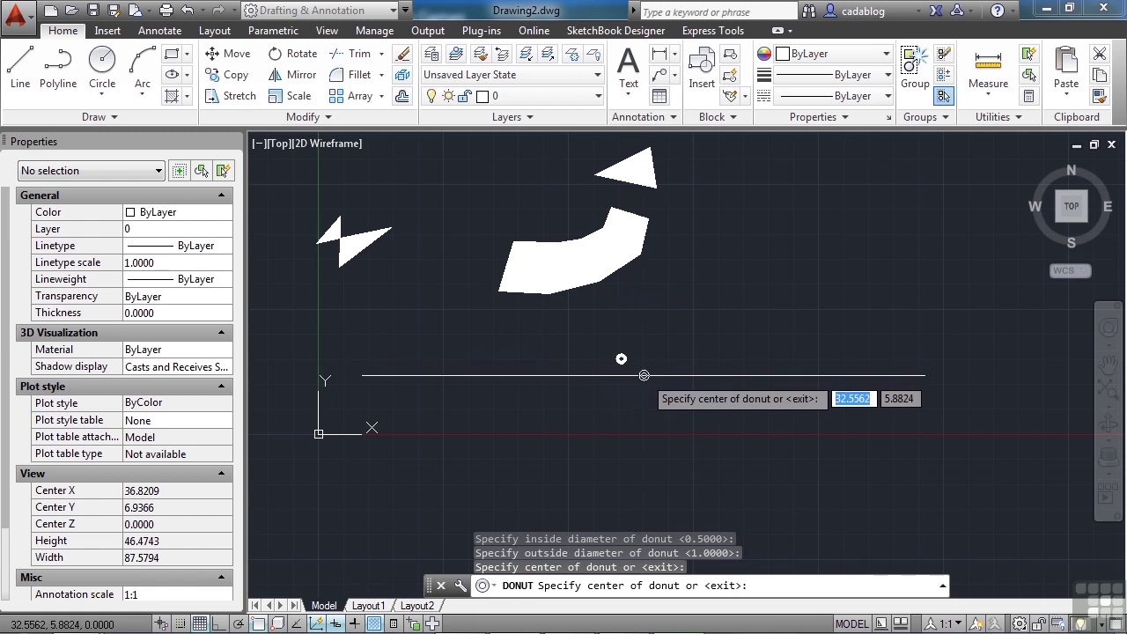
scroll(644, 375, "up", 6)
scroll(576, 292, "down", 2)
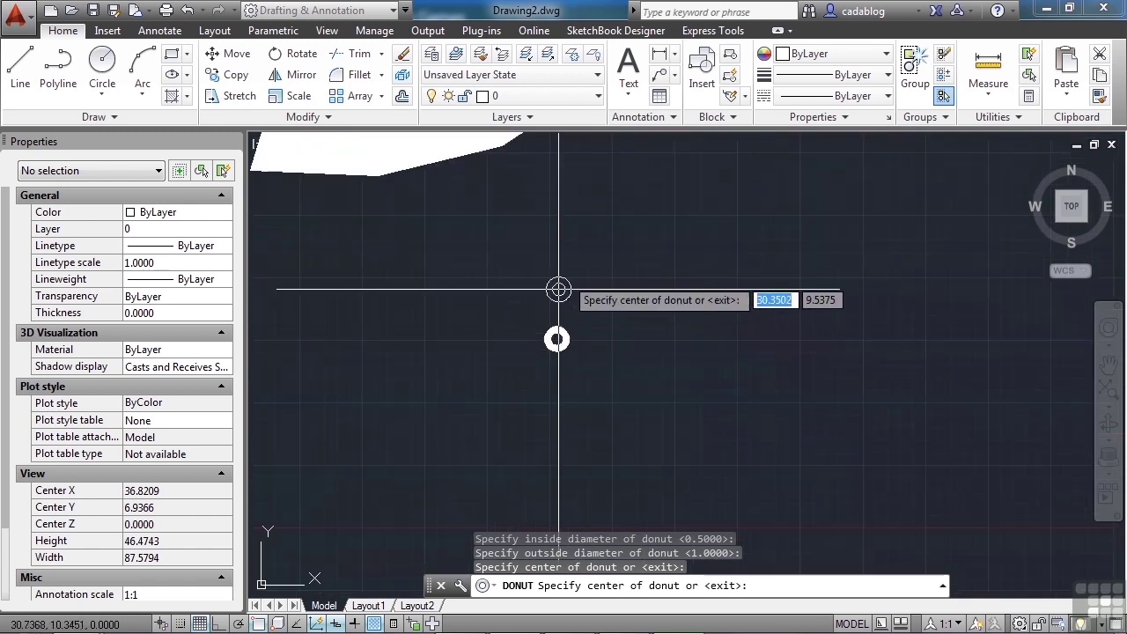
left_click(581, 253)
left_click(702, 265)
left_click(689, 357)
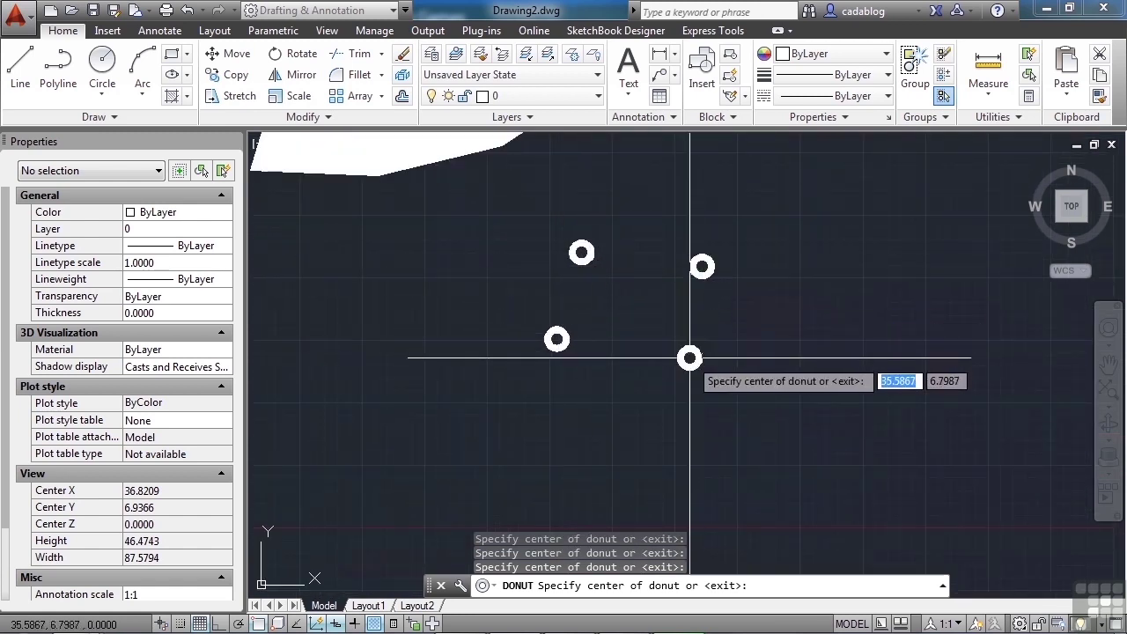
left_click(644, 312)
left_click(772, 326)
key("Return")
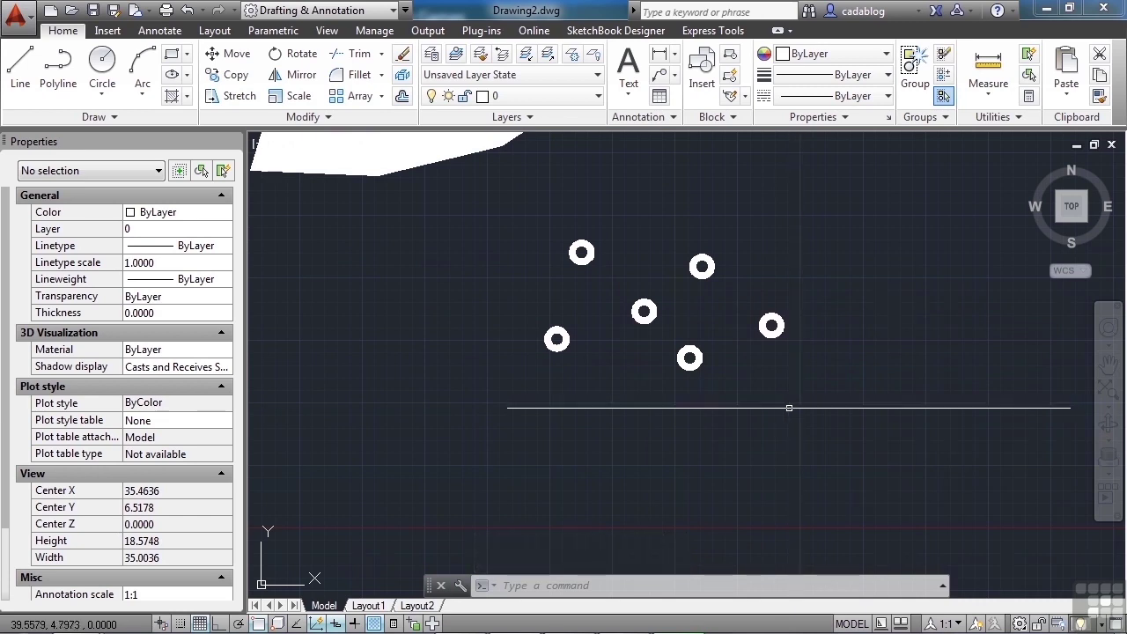
left_click(557, 340)
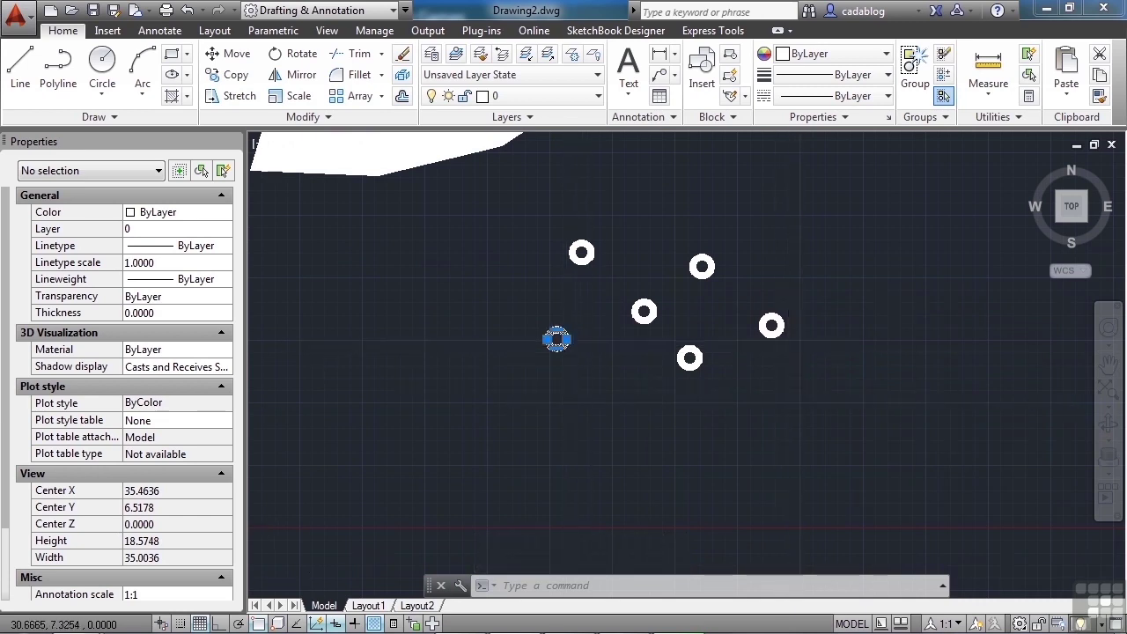
scroll(554, 344, "up", 6)
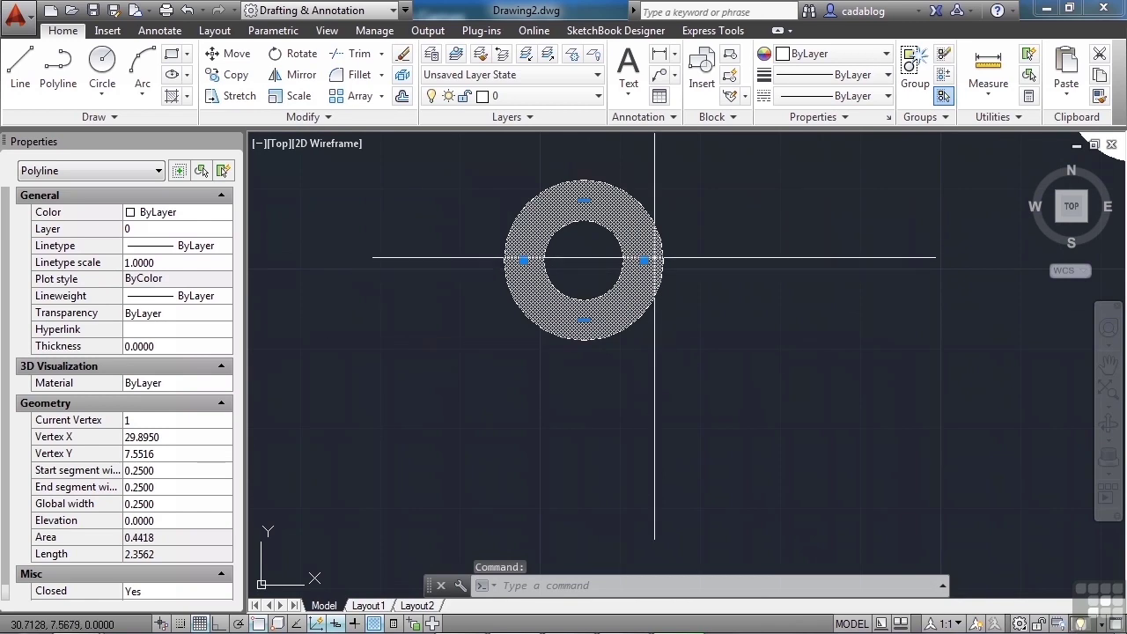
mouse_move(644, 260)
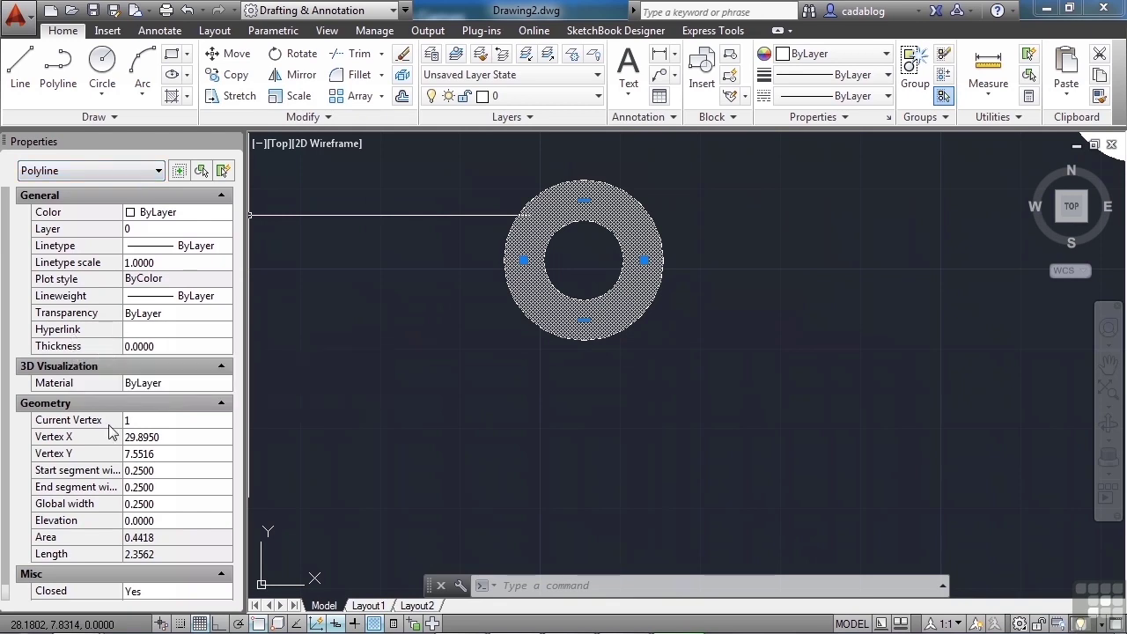
scroll(11, 414, "down", 1)
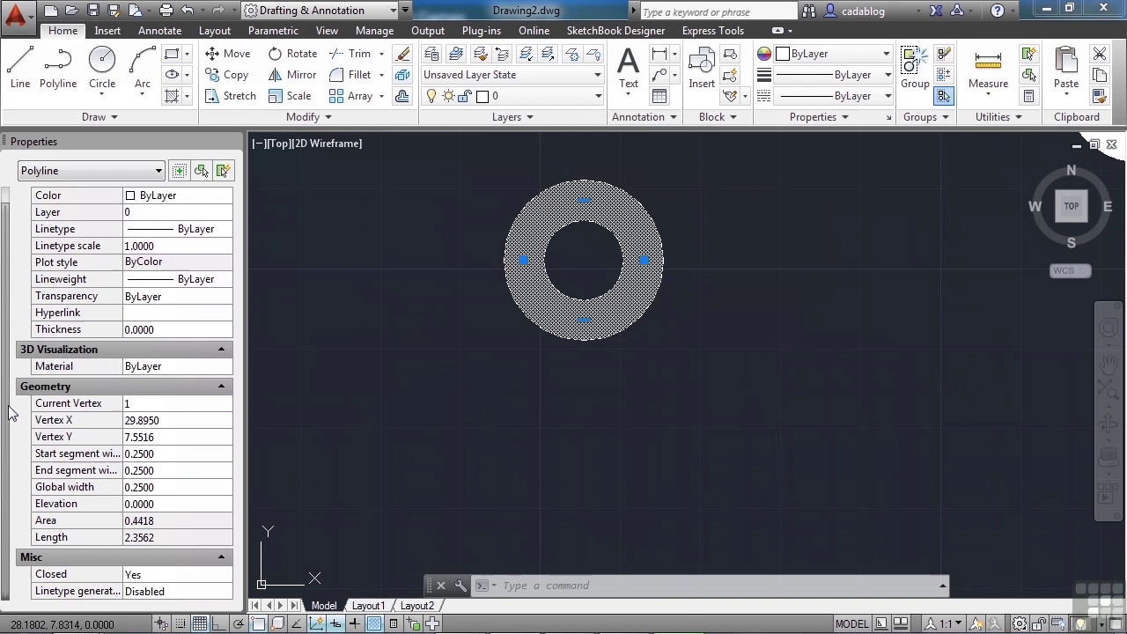
key("Escape")
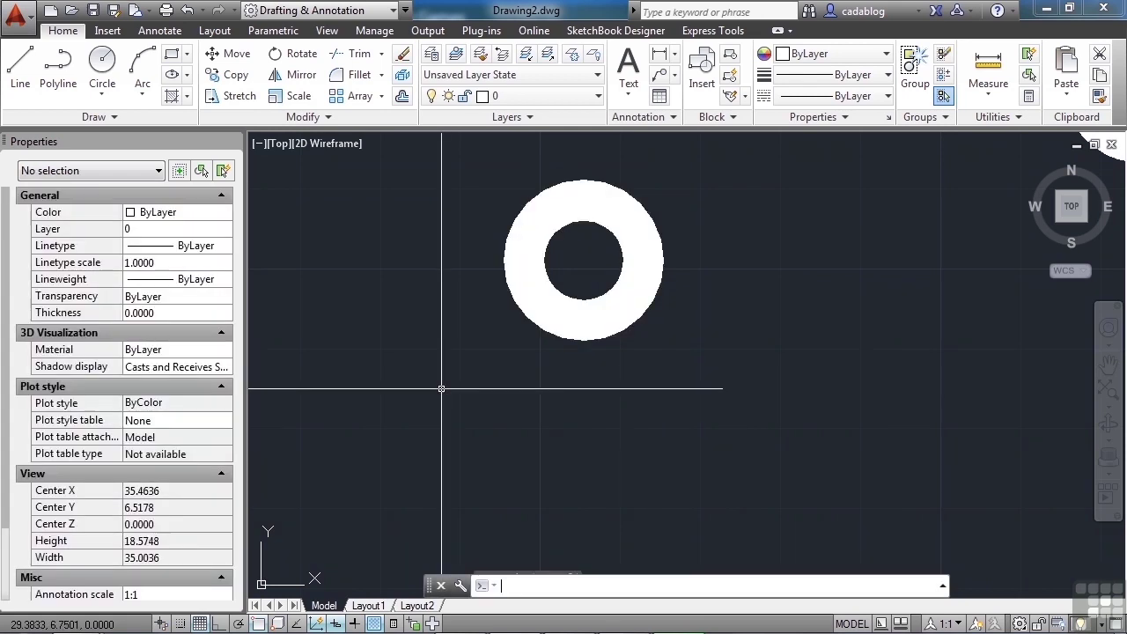
type("l")
key("Return")
type("cen")
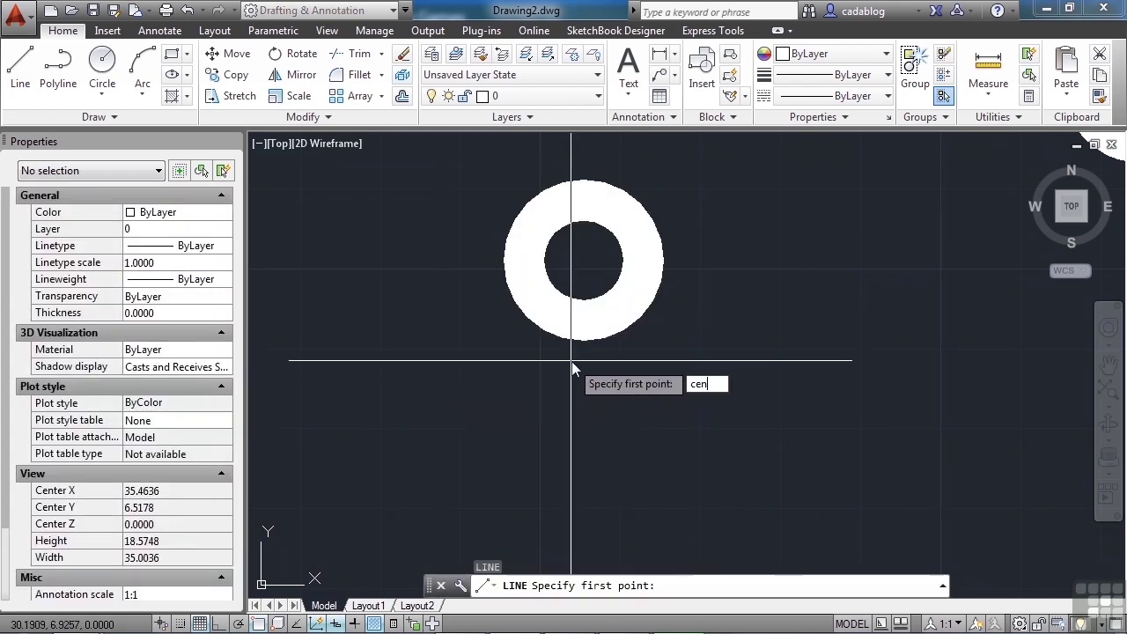
key("Return")
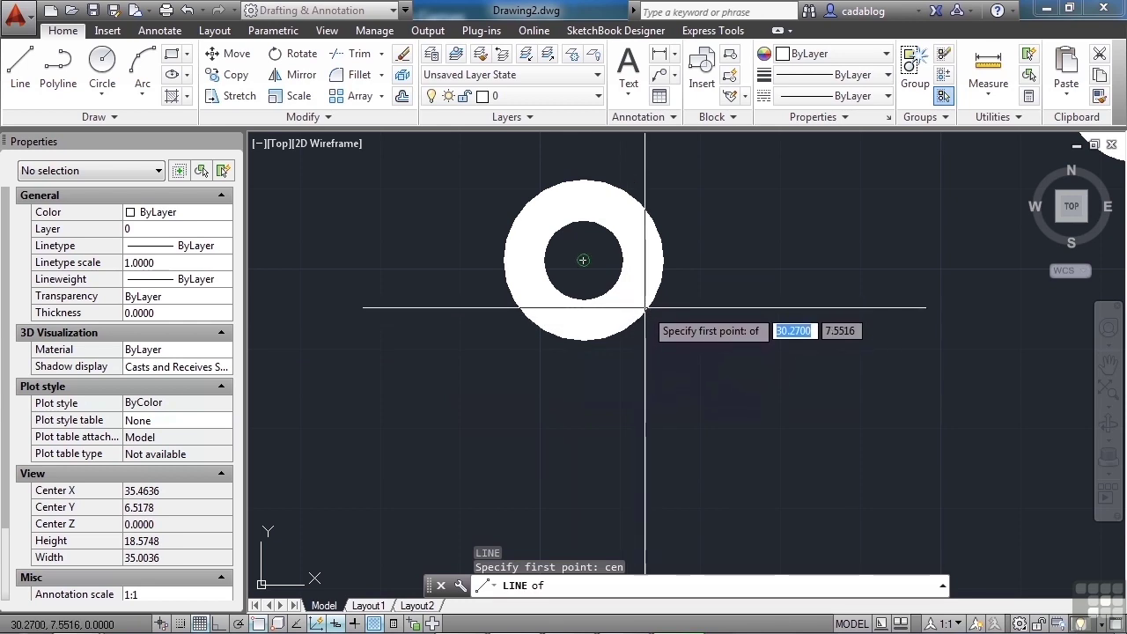
key("Escape")
key("Return")
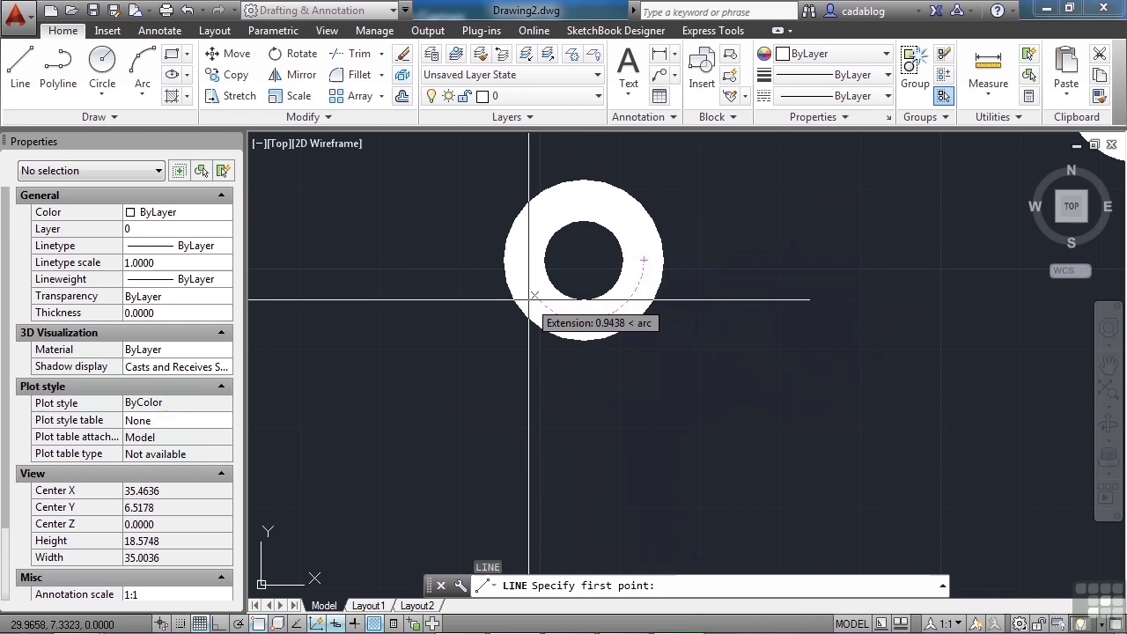
key("Escape")
scroll(620, 387, "down", 4)
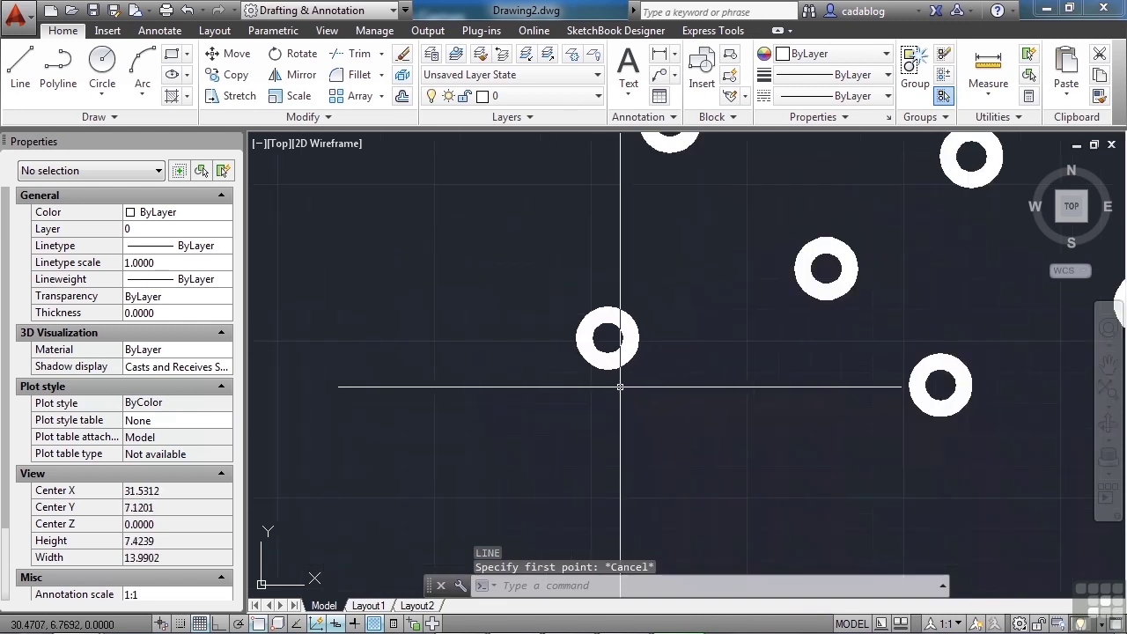
Give the selected donut a global width of 0.5 in the Properties palette
left_click(610, 363)
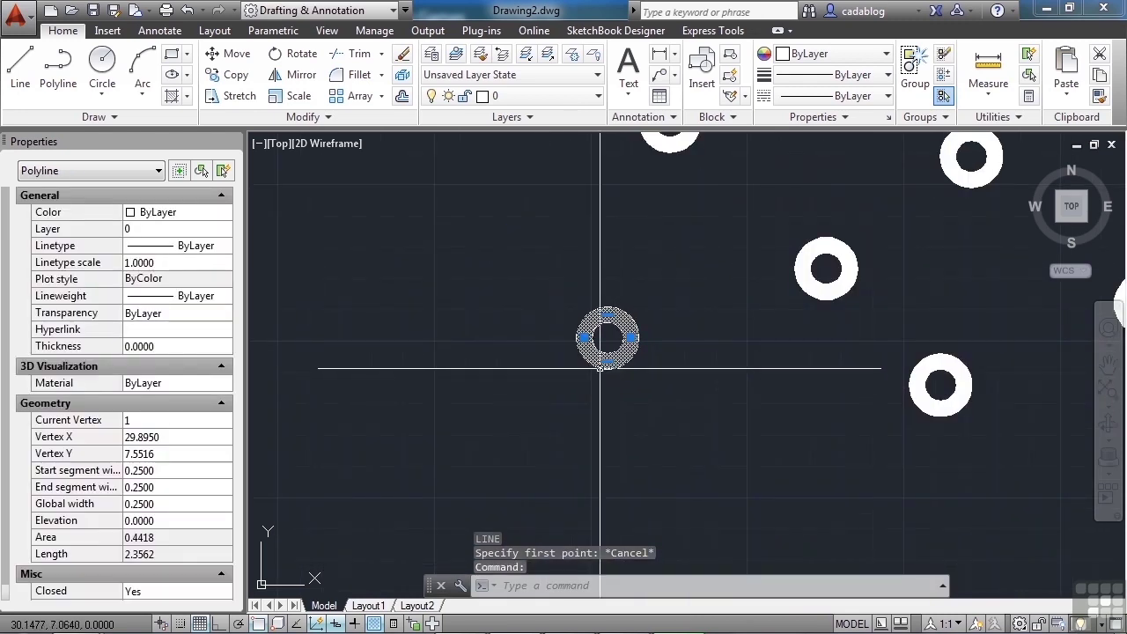
left_click(173, 504)
type(".5")
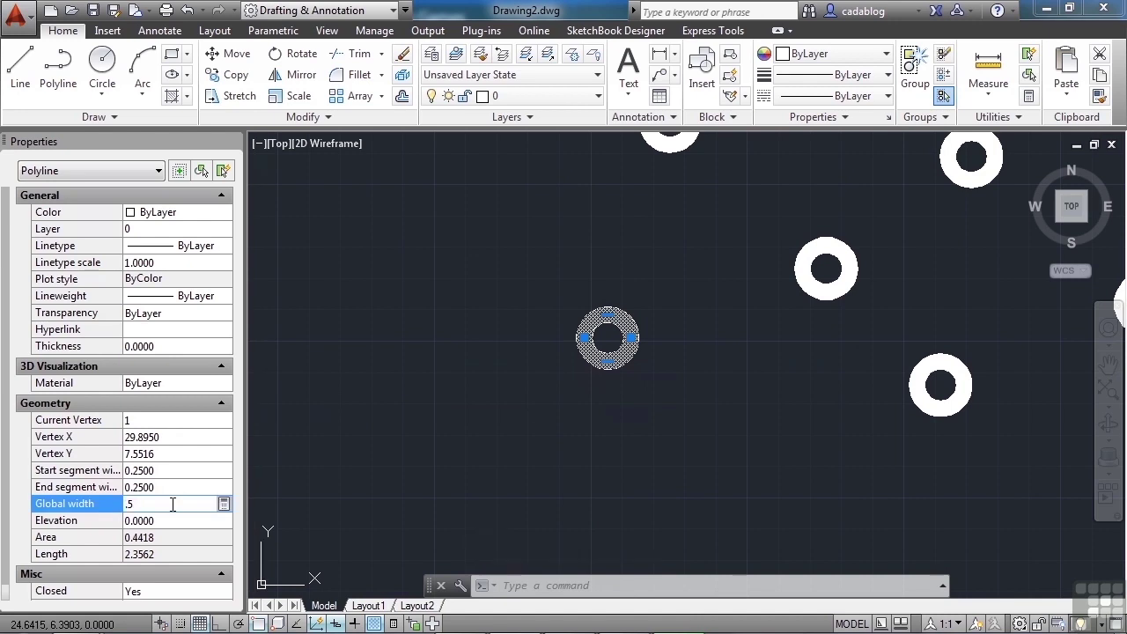
key("Tab")
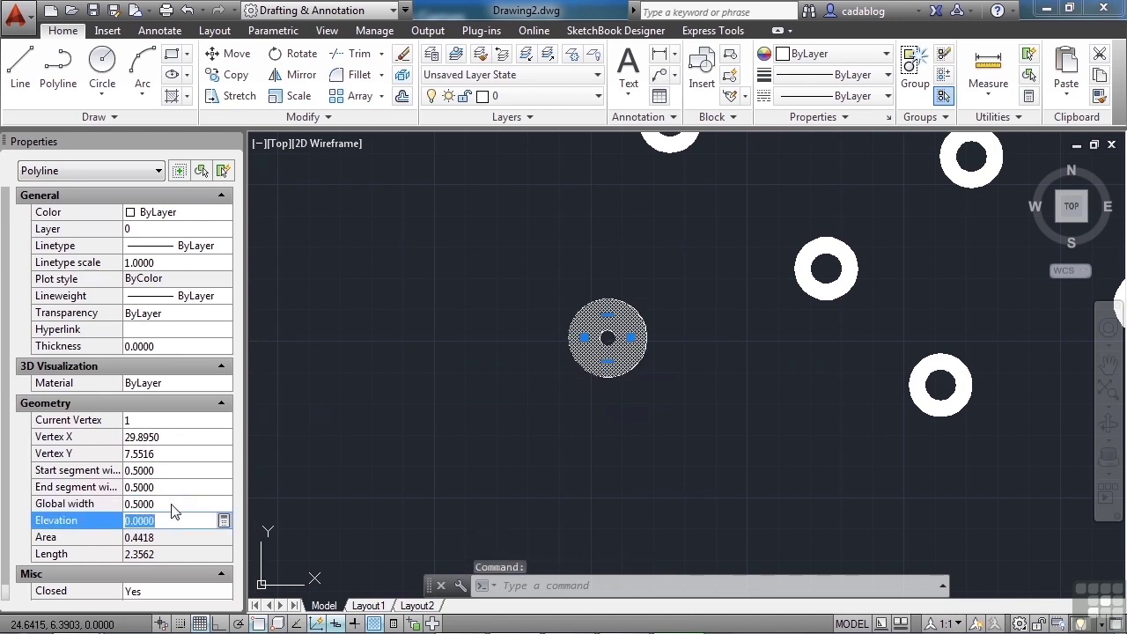
key("Escape")
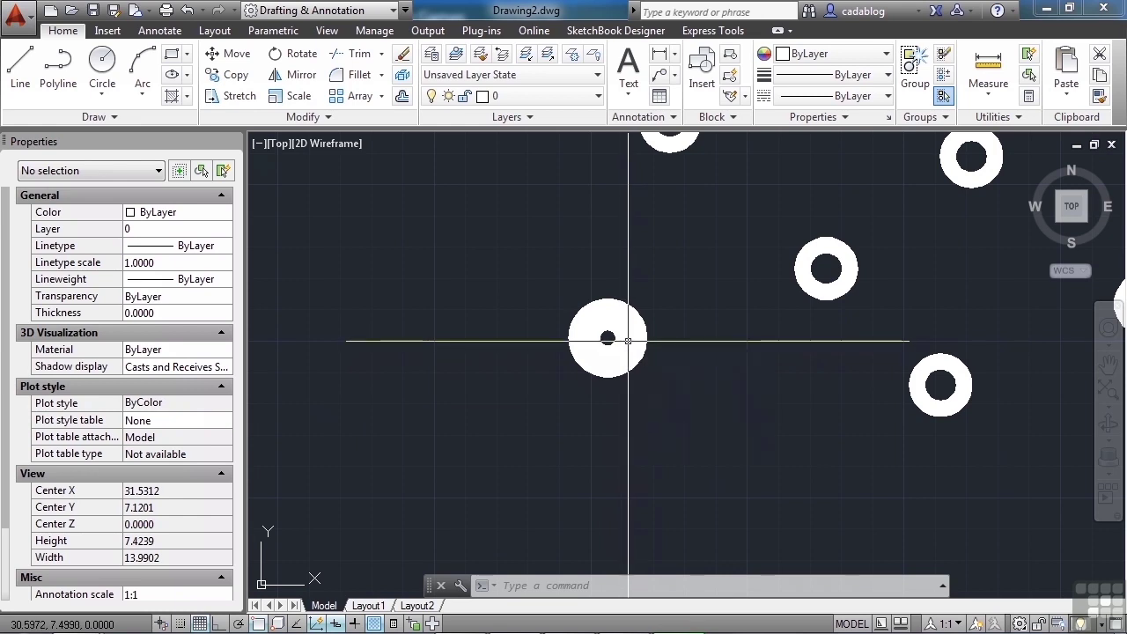
Create a donut with inside diameter 0 and outside diameter 2 left of the thick one
type("donut")
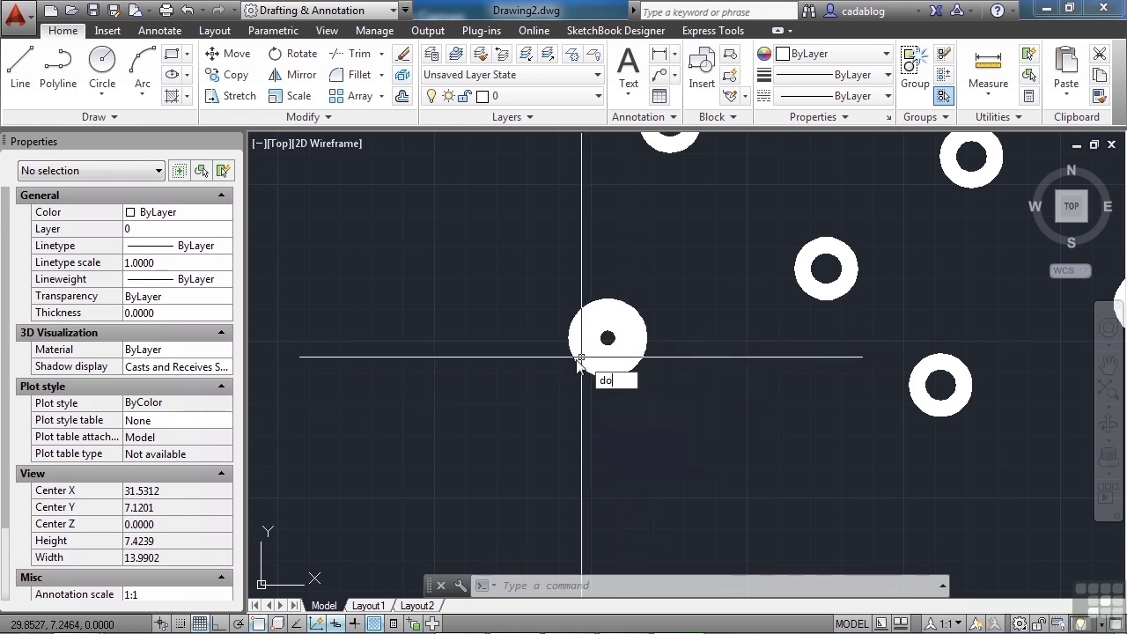
key("Return")
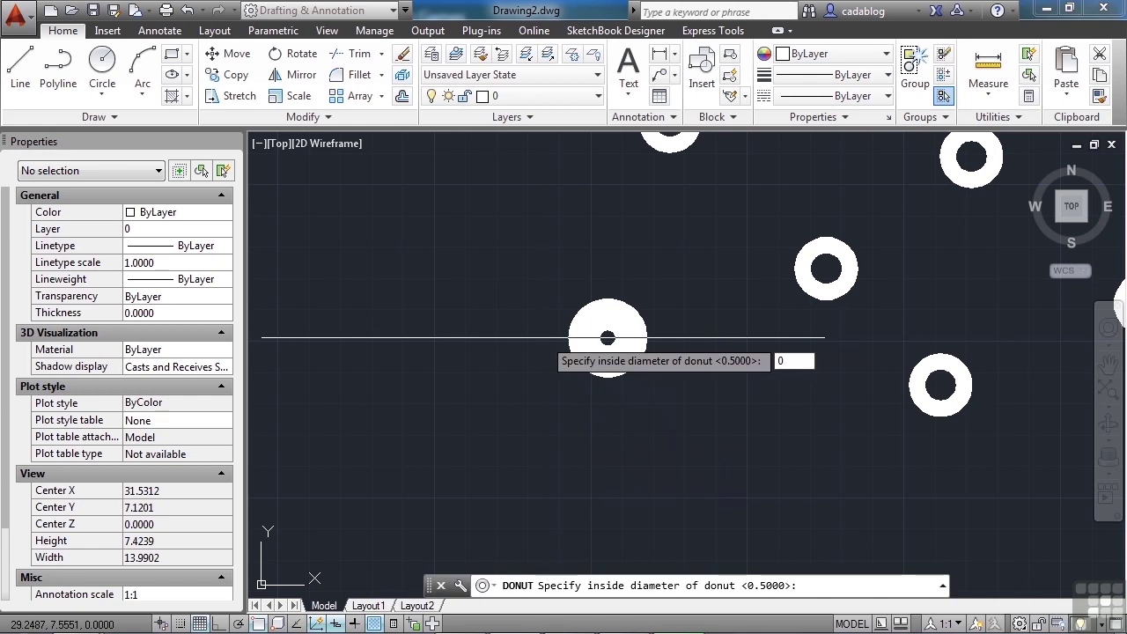
key("Return")
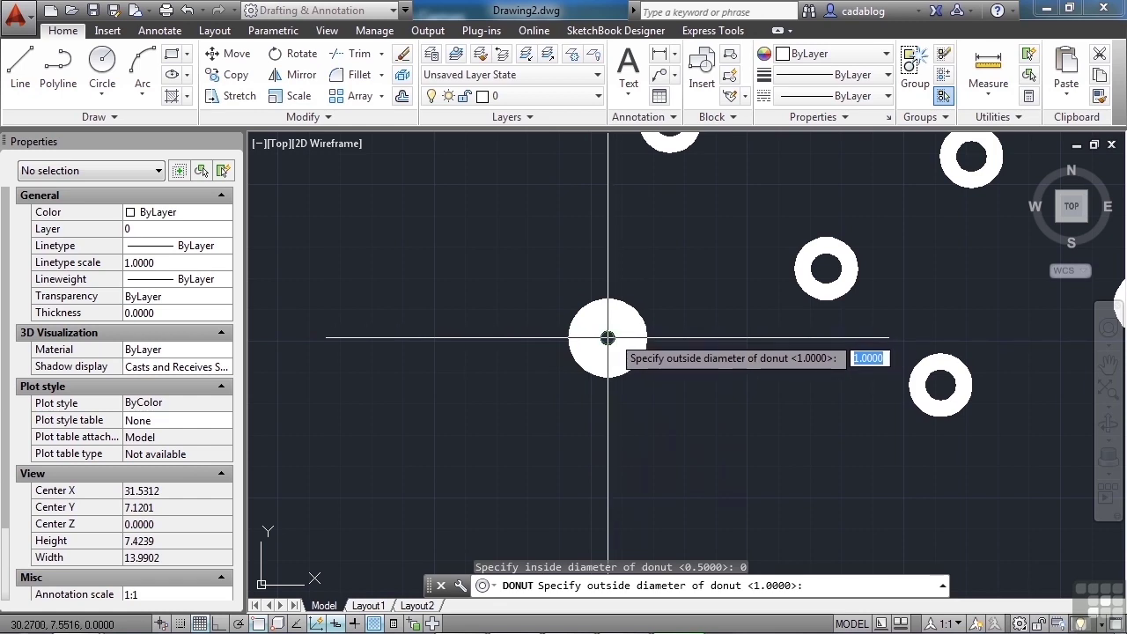
scroll(607, 330, "up", 4)
scroll(608, 322, "up", 3)
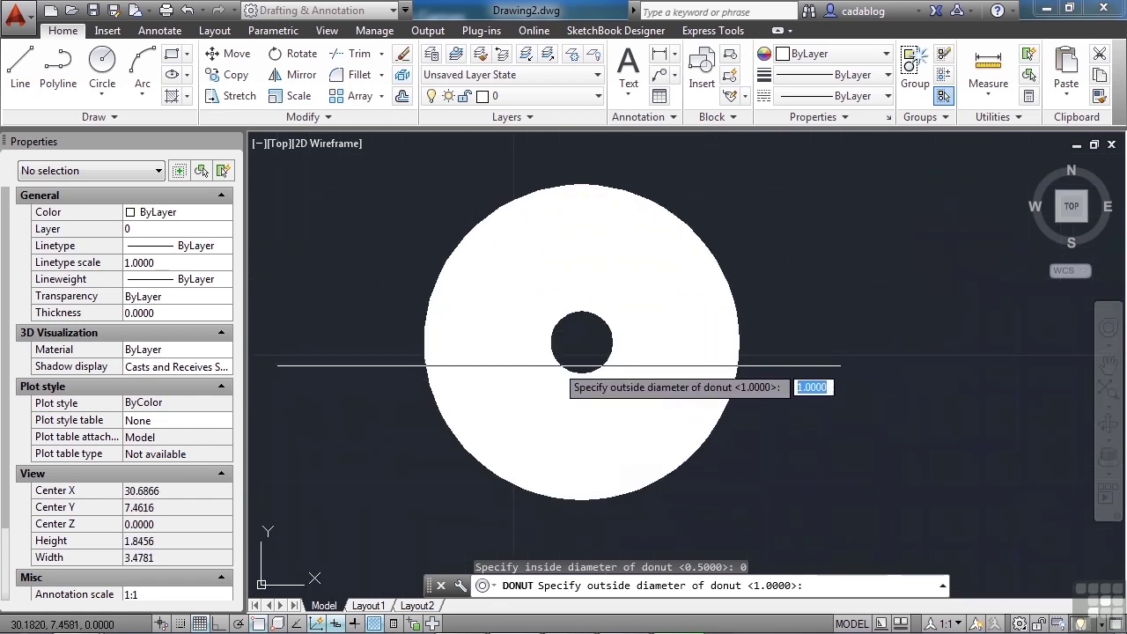
scroll(577, 328, "down", 6)
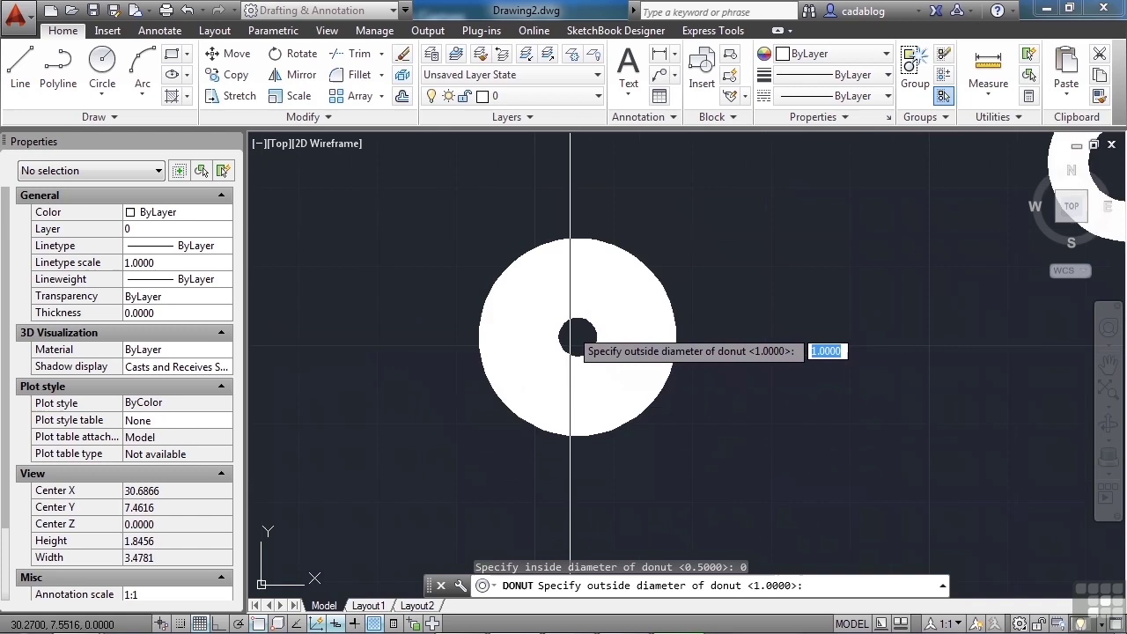
type("2")
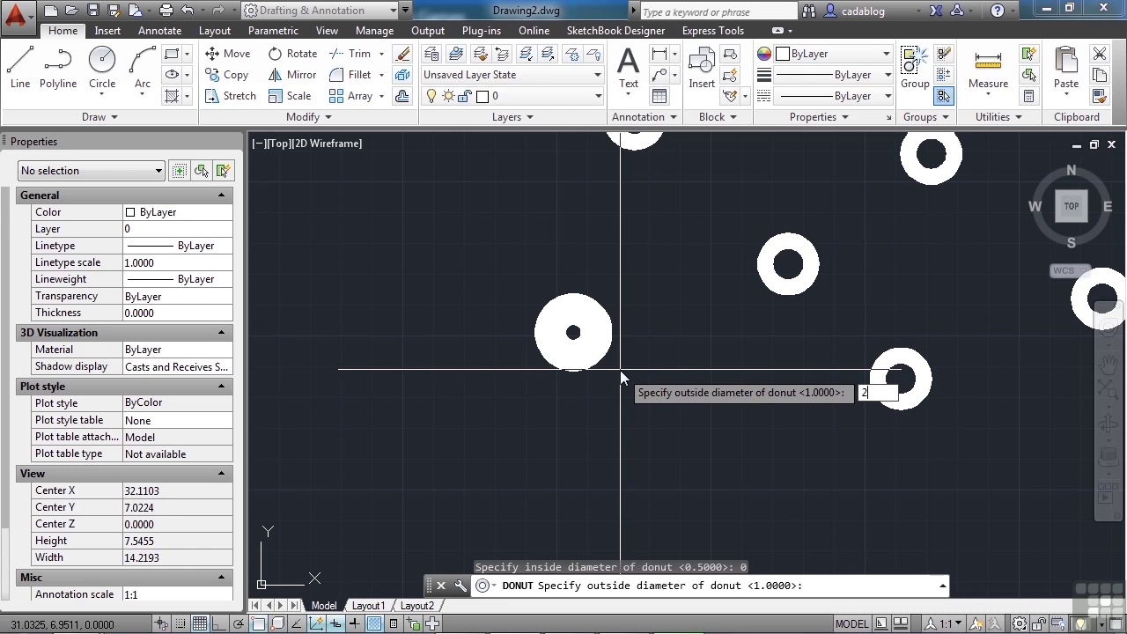
key("Return")
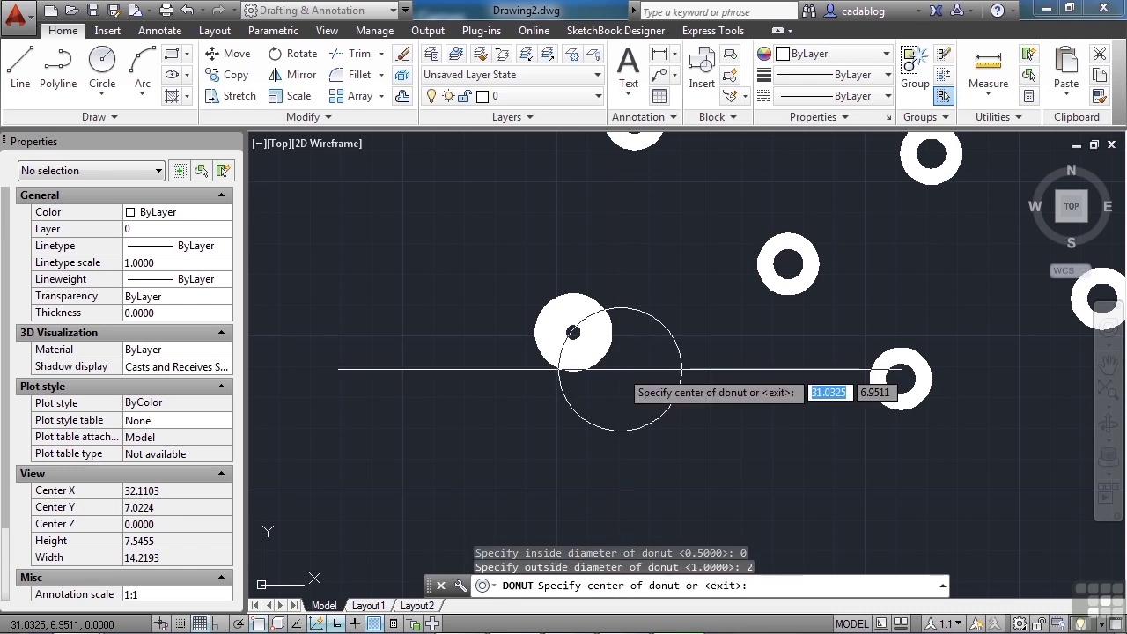
scroll(661, 375, "down", 2)
left_click(526, 327)
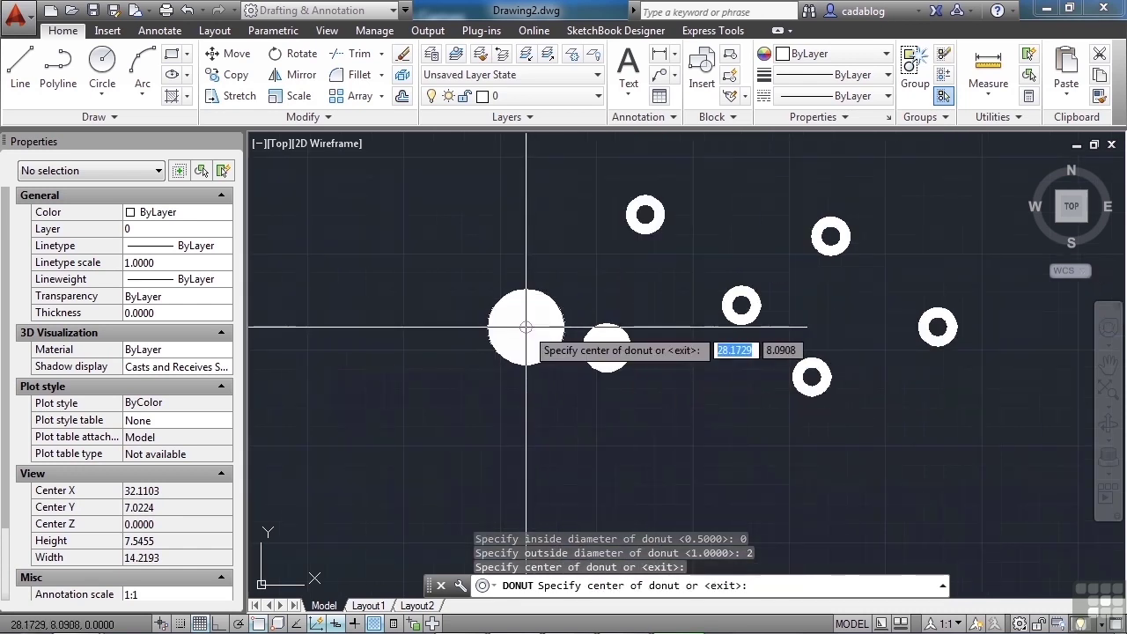
key("Return")
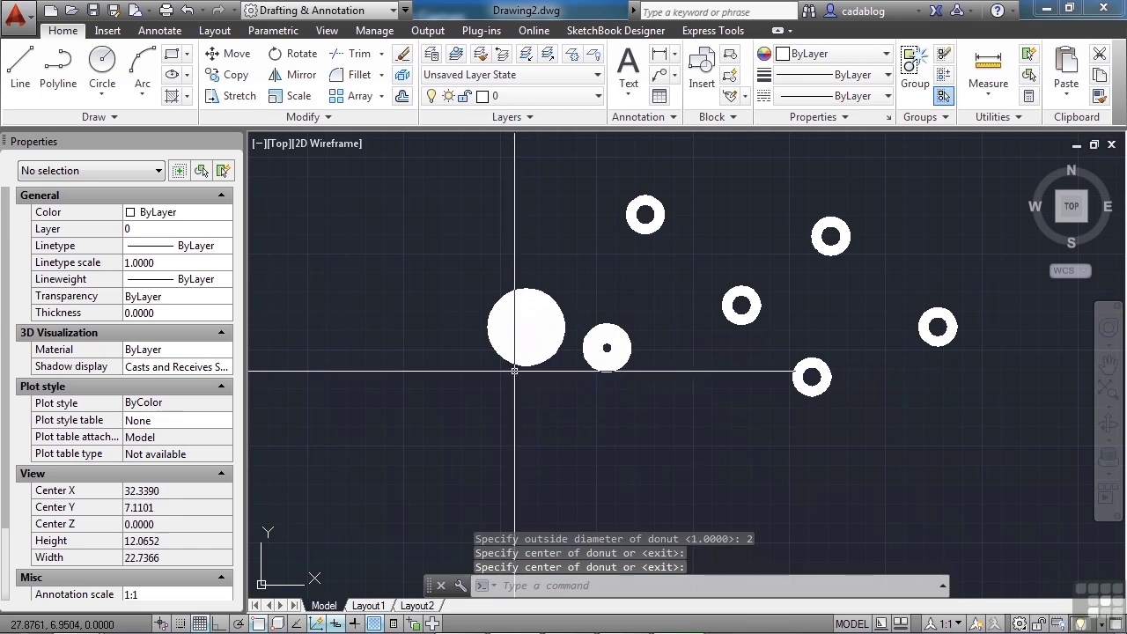
Select and then deselect the new filled donut, shifting the view slightly toward it
left_click(515, 357)
key("Escape")
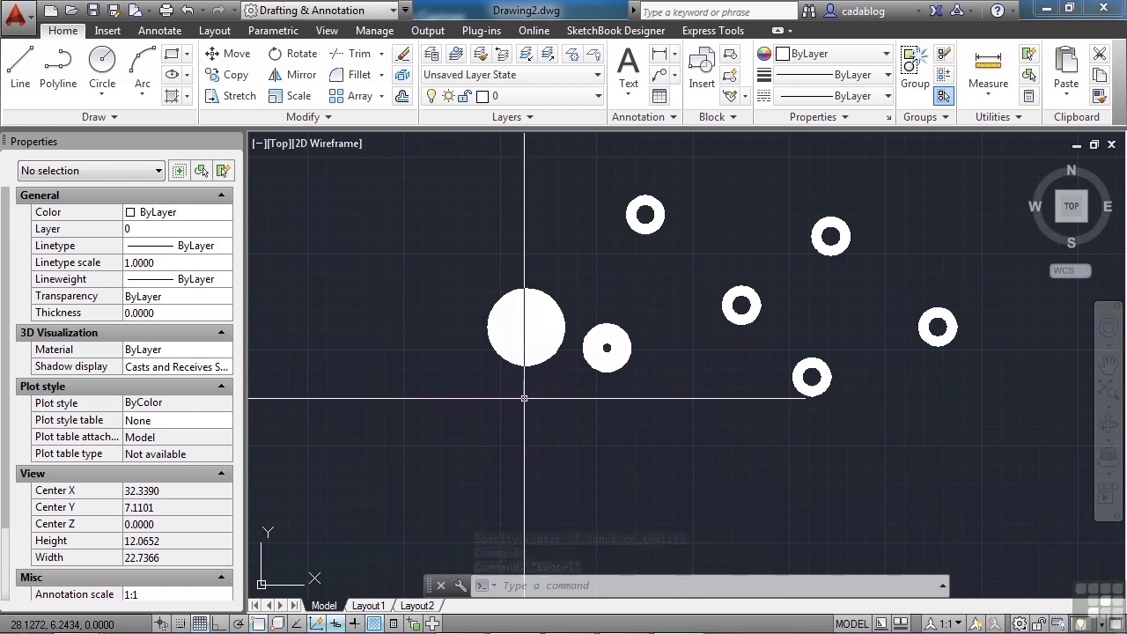
scroll(524, 398, "up", 2)
middle_click_drag(521, 385, 526, 396)
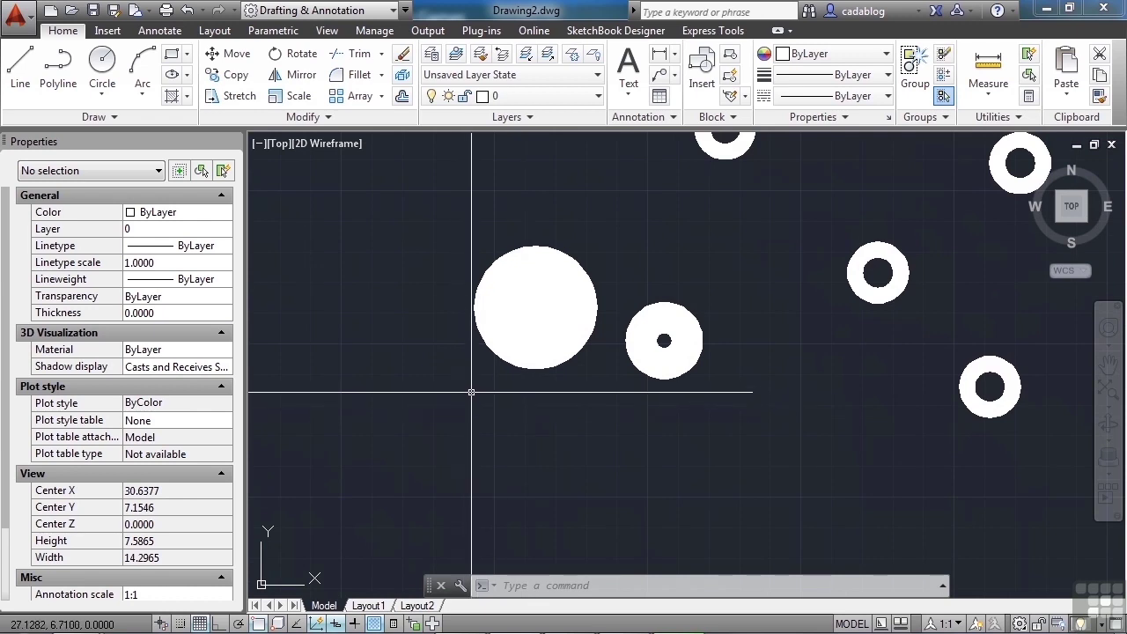
Change the large filled donut's global width to 0 in Properties, leaving a thin circle
left_click(502, 353)
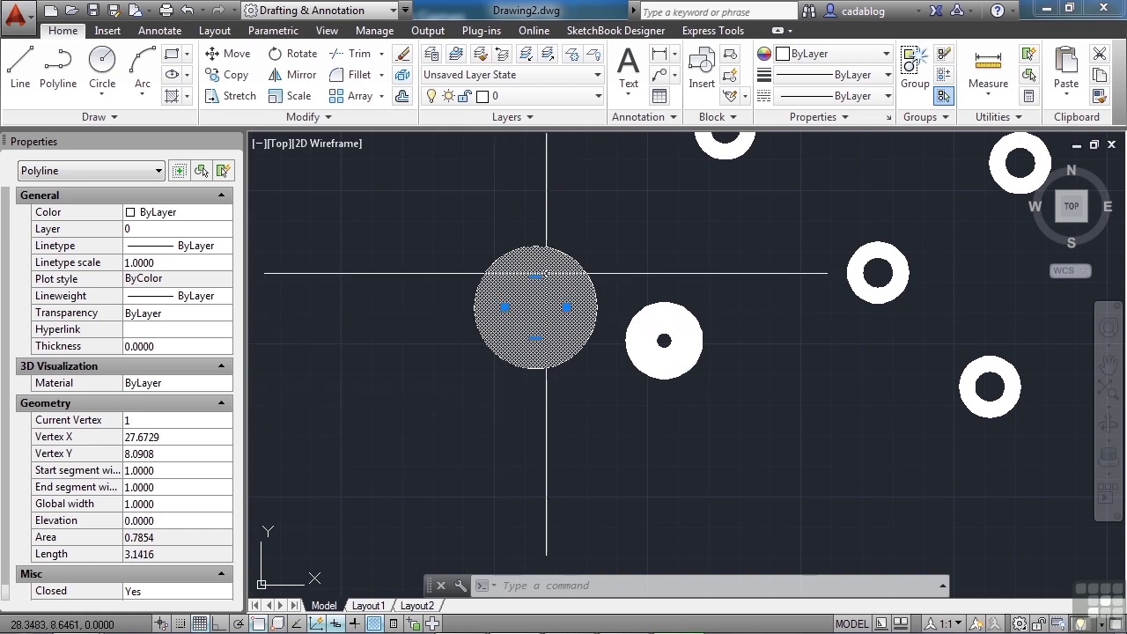
left_click(176, 503)
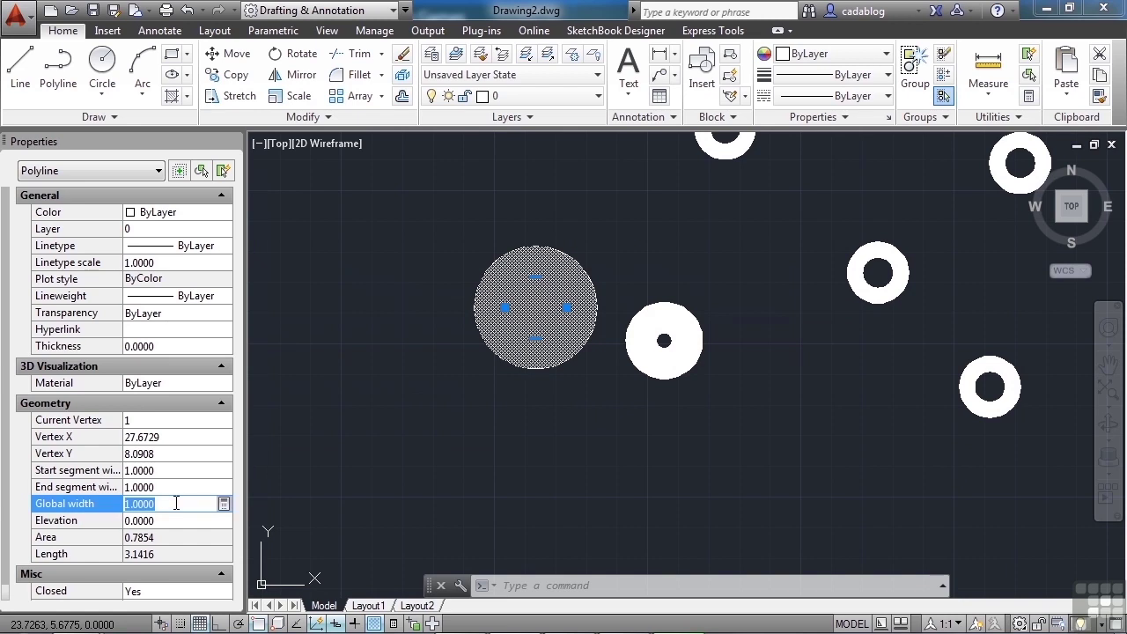
type("0")
key("Return")
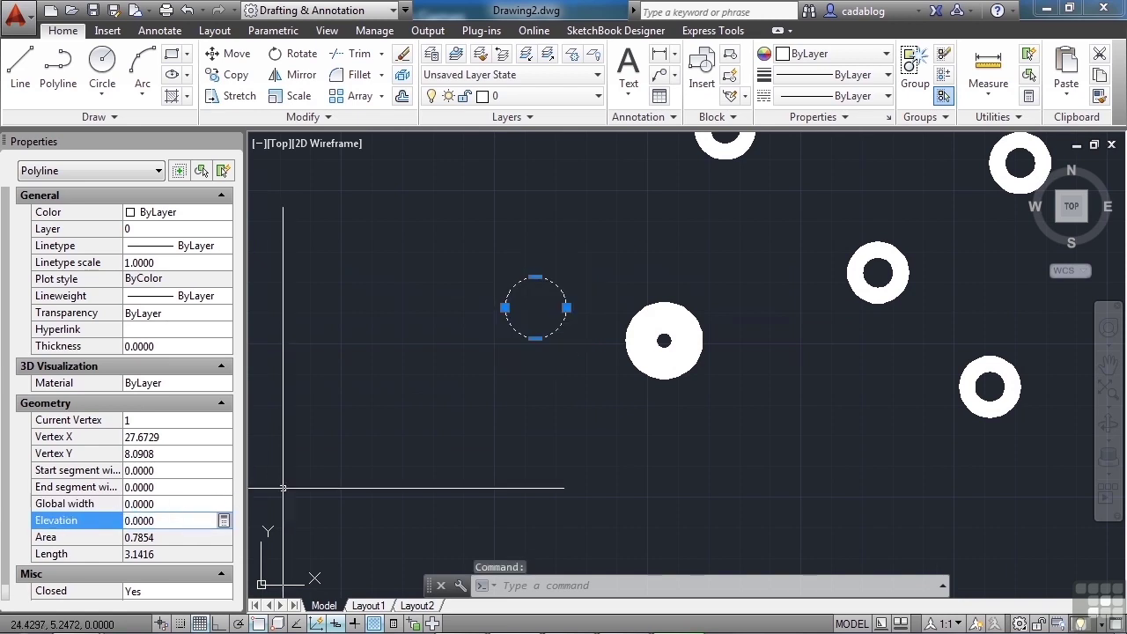
key("Escape")
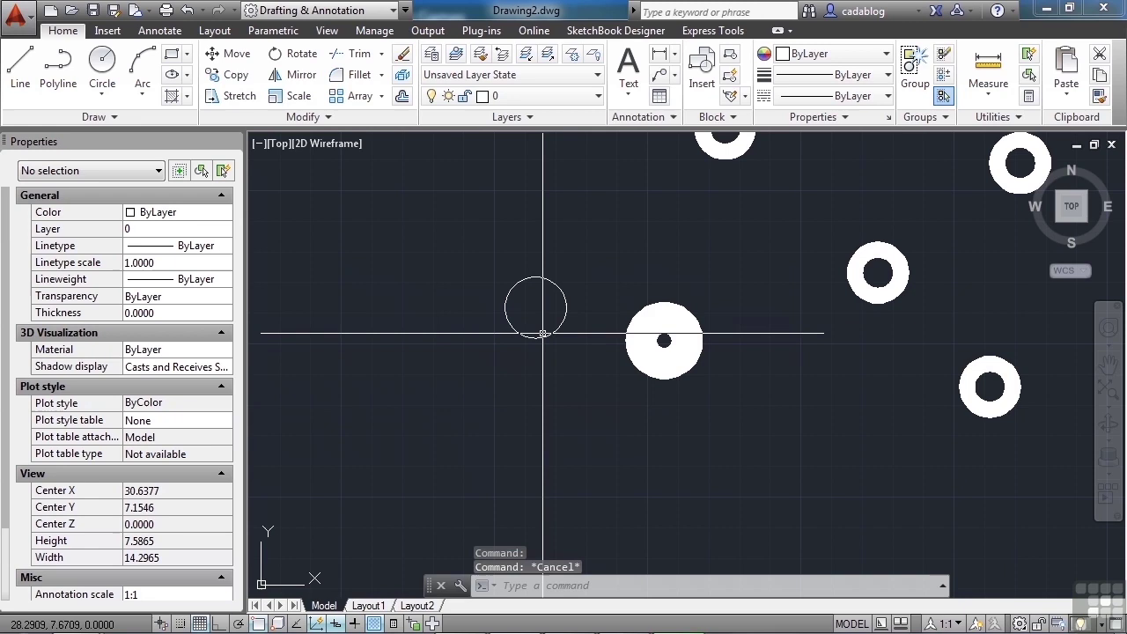
scroll(540, 389, "down", 4)
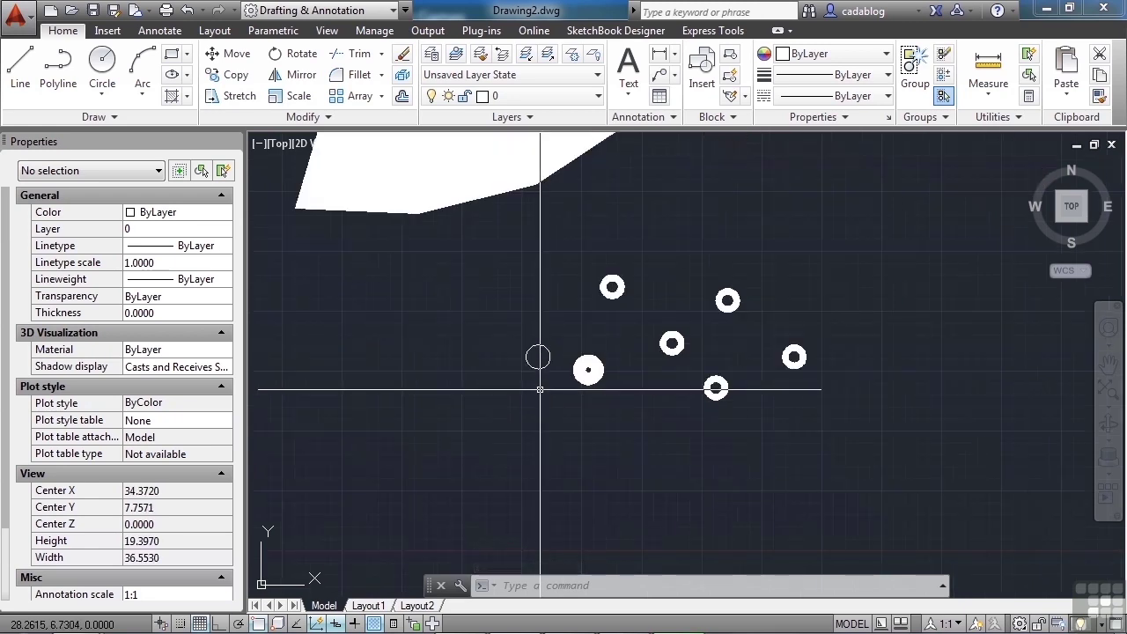
scroll(568, 379, "up", 4)
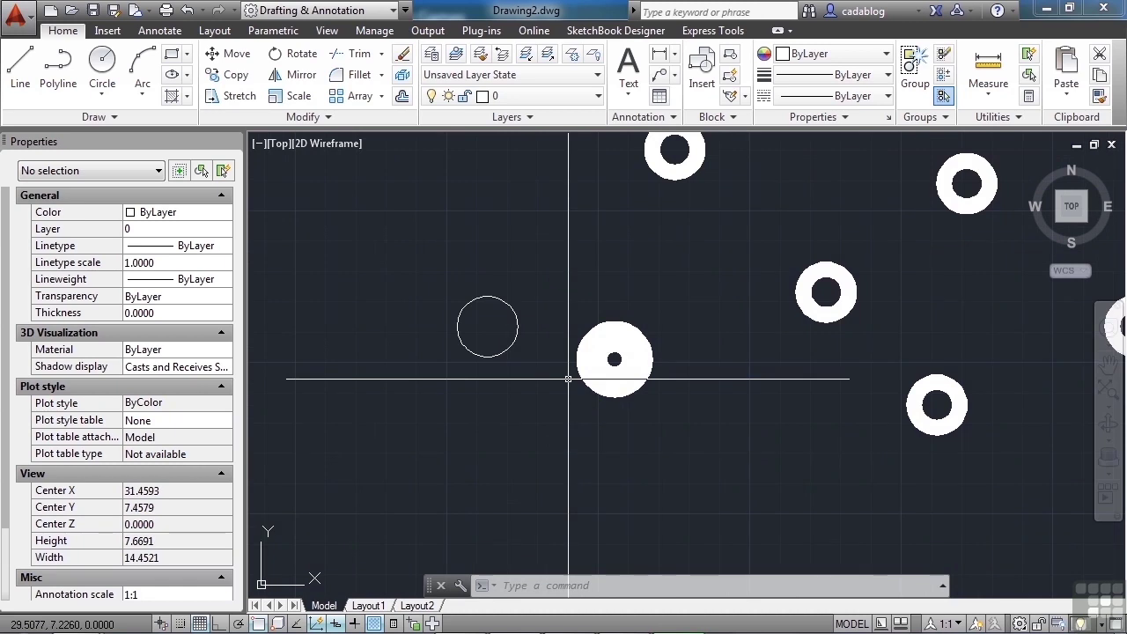
Start the LINE command with the L alias
type("l")
key("Return")
scroll(680, 373, "up", 4)
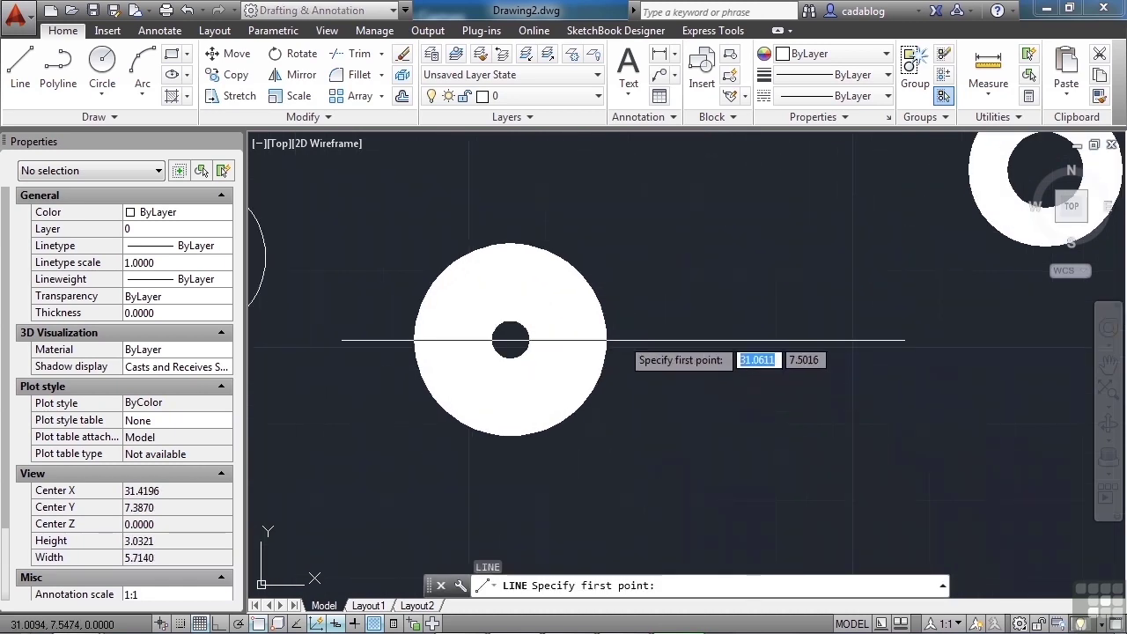